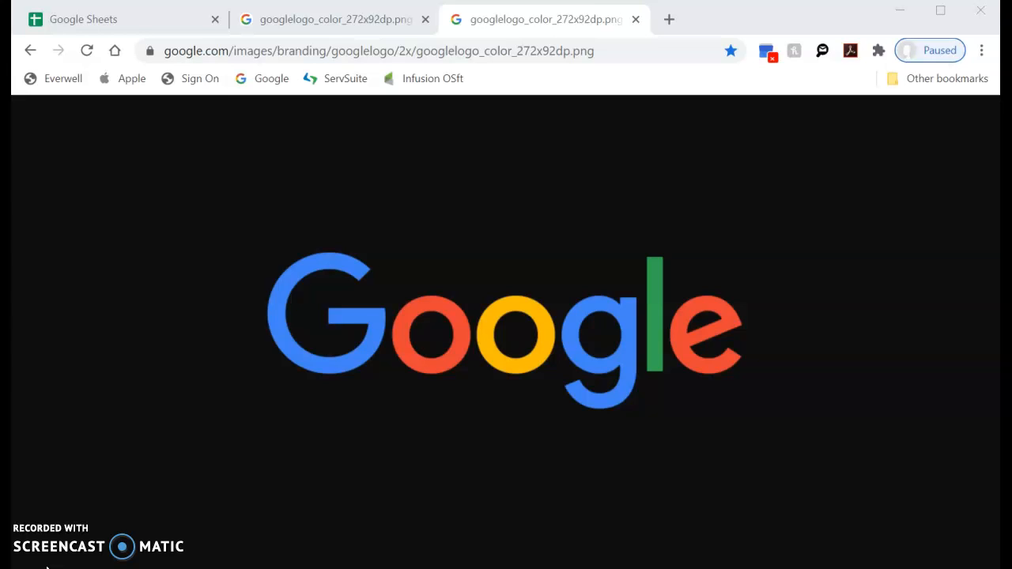
Go to forms.google.com and open Google Forms.
{"action": "left_click", "coordinate": [364, 53]}
{"action": "type", "text": "fo"}
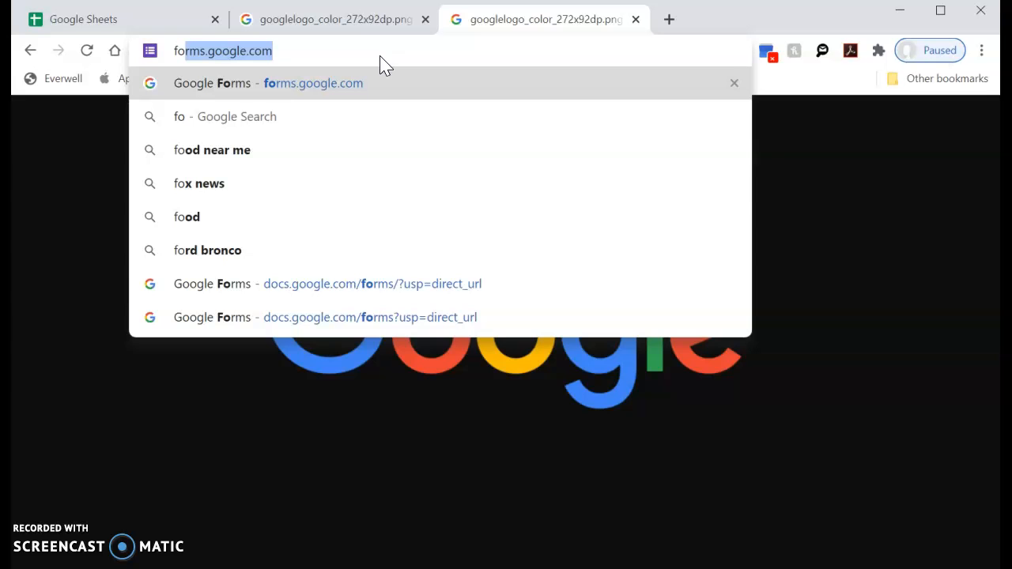
{"action": "key", "text": "Return"}
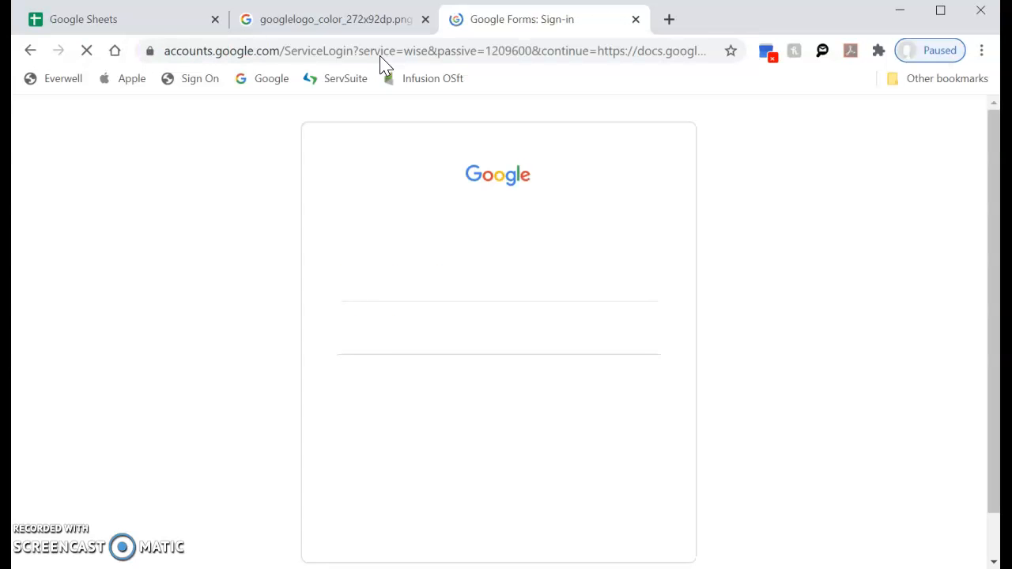
{"action": "scroll", "coordinate": [427, 356], "scroll_direction": "down", "scroll_amount": 3}
{"action": "scroll", "coordinate": [294, 303], "scroll_direction": "up", "scroll_amount": 2}
{"action": "left_click", "coordinate": [455, 368]}
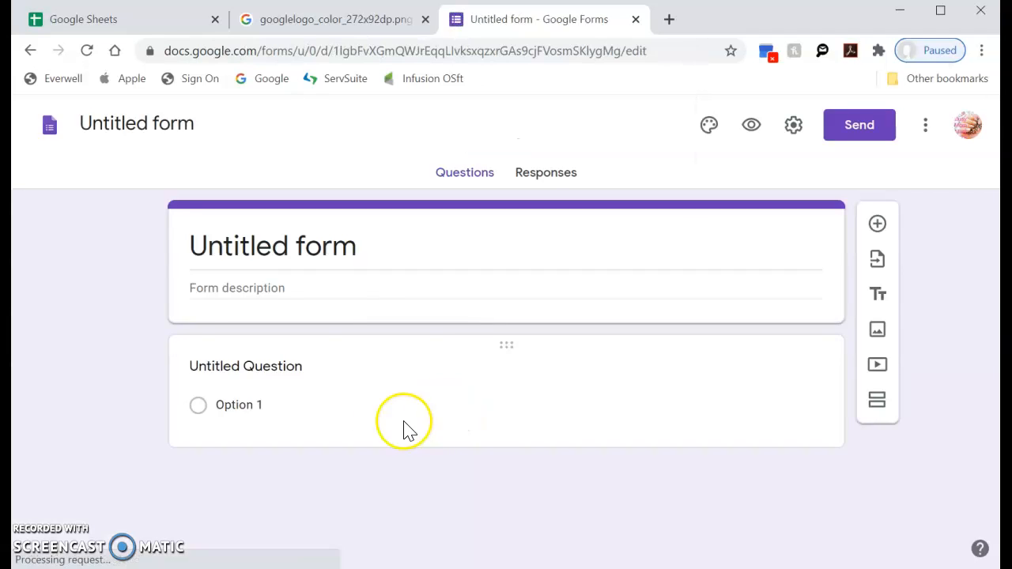
Return to the Forms home page and open the recent Color Street free sample request form.
{"action": "left_click", "coordinate": [51, 128]}
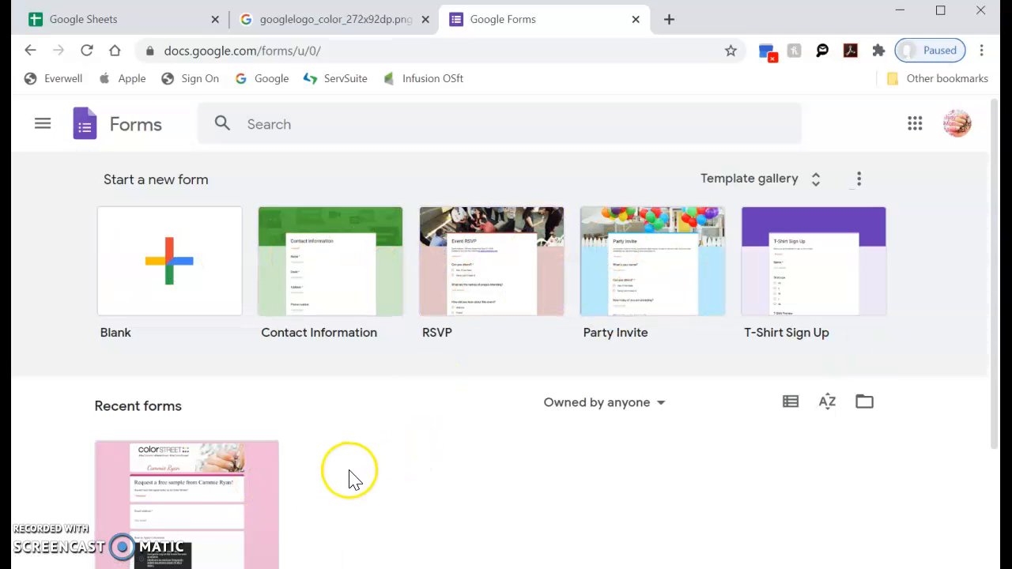
{"action": "scroll", "coordinate": [351, 477], "scroll_direction": "down", "scroll_amount": 2}
{"action": "left_click", "coordinate": [256, 364]}
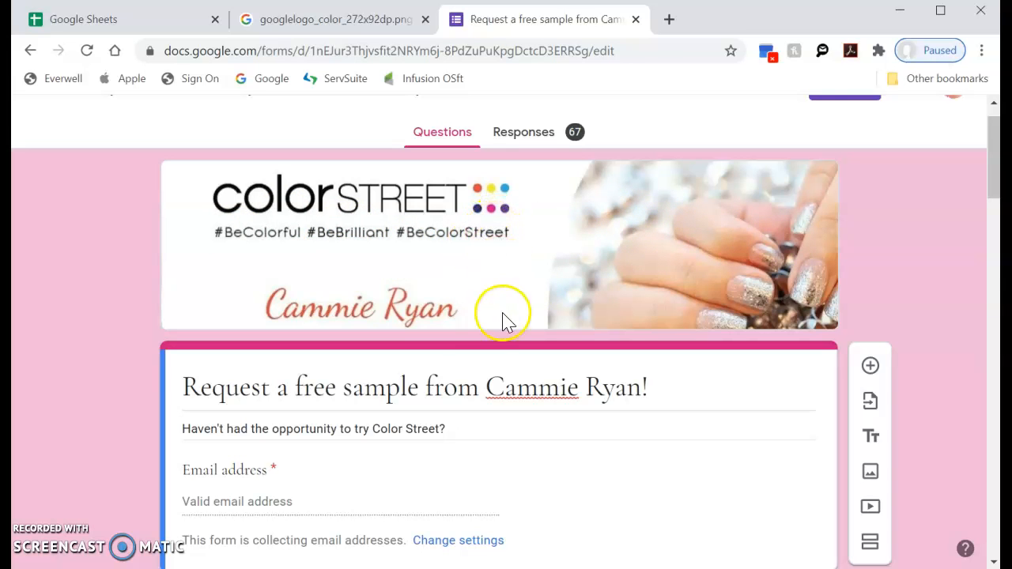
Examine the sample request form from its banner through the email, video, contact, mailing address and interest questions.
{"action": "scroll", "coordinate": [471, 340], "scroll_direction": "down", "scroll_amount": 1}
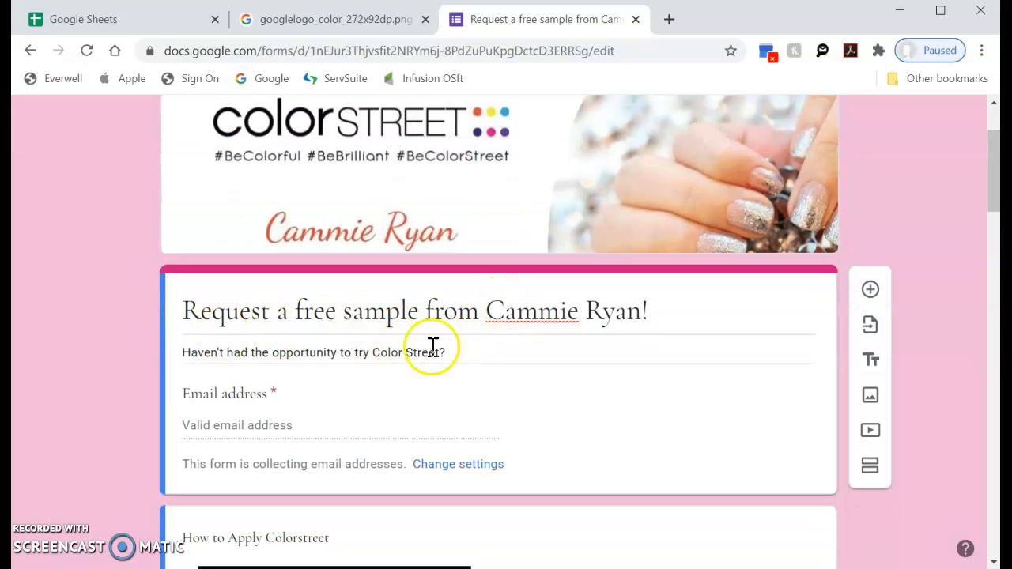
{"action": "scroll", "coordinate": [399, 403], "scroll_direction": "down", "scroll_amount": 1}
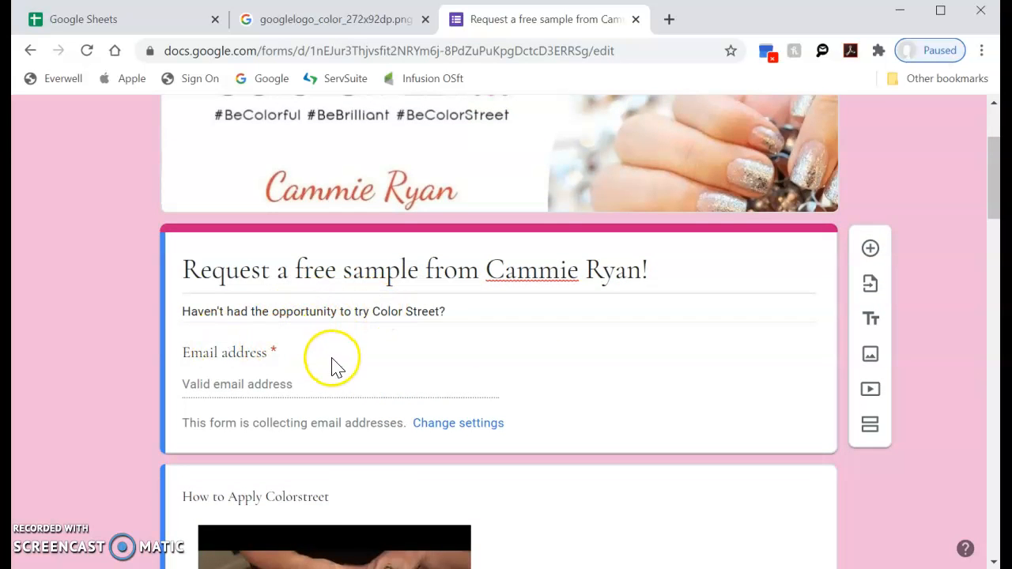
{"action": "scroll", "coordinate": [332, 362], "scroll_direction": "down", "scroll_amount": 2}
{"action": "scroll", "coordinate": [334, 366], "scroll_direction": "down", "scroll_amount": 1}
{"action": "scroll", "coordinate": [287, 280], "scroll_direction": "up", "scroll_amount": 1}
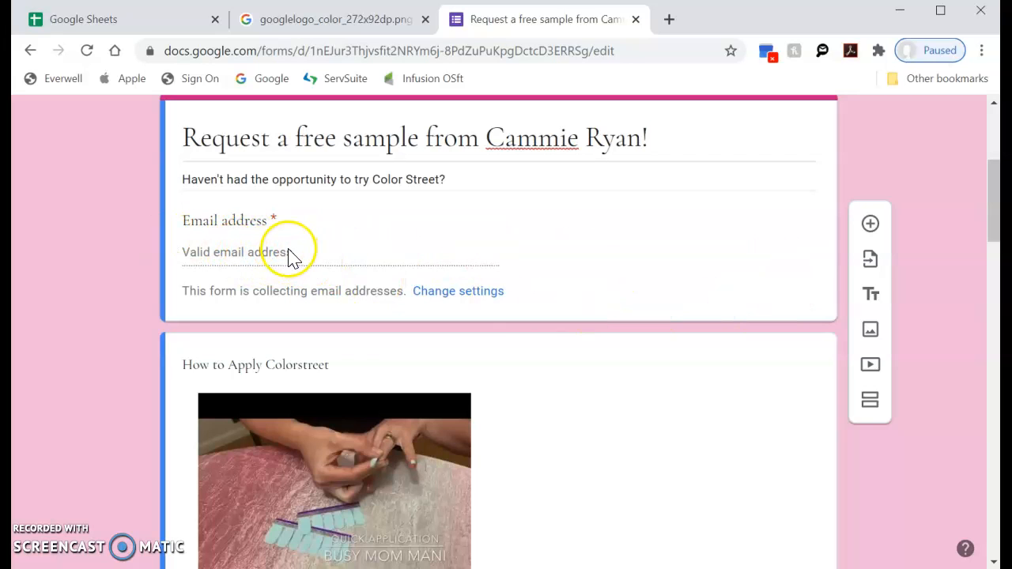
{"action": "scroll", "coordinate": [294, 248], "scroll_direction": "down", "scroll_amount": 2}
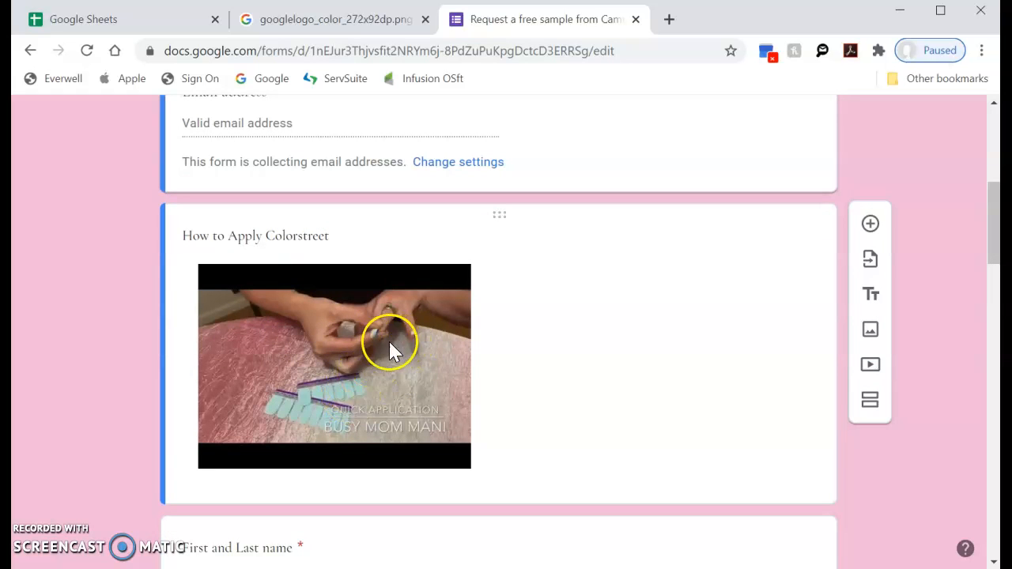
{"action": "scroll", "coordinate": [388, 369], "scroll_direction": "down", "scroll_amount": 4}
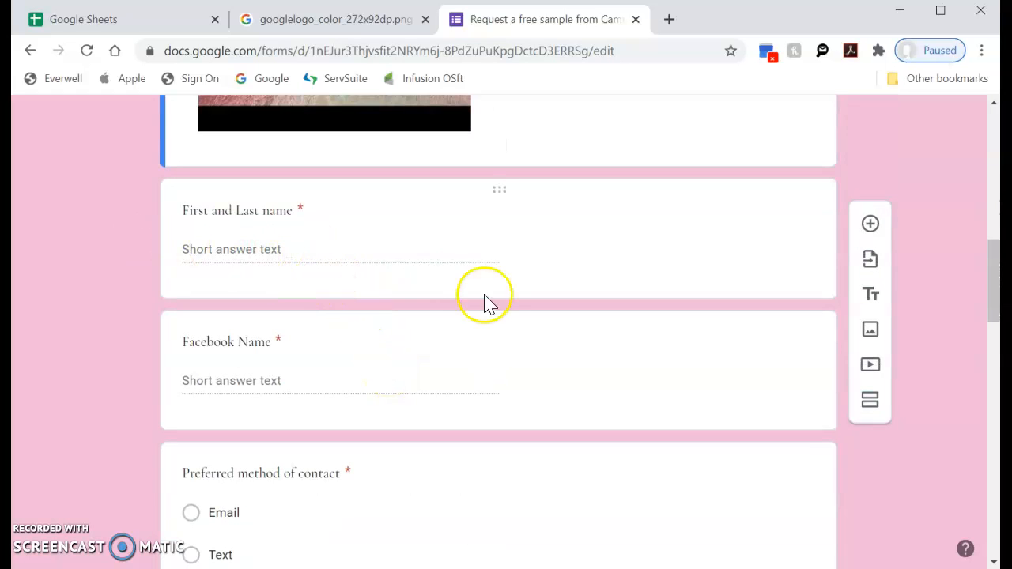
{"action": "scroll", "coordinate": [320, 324], "scroll_direction": "down", "scroll_amount": 1}
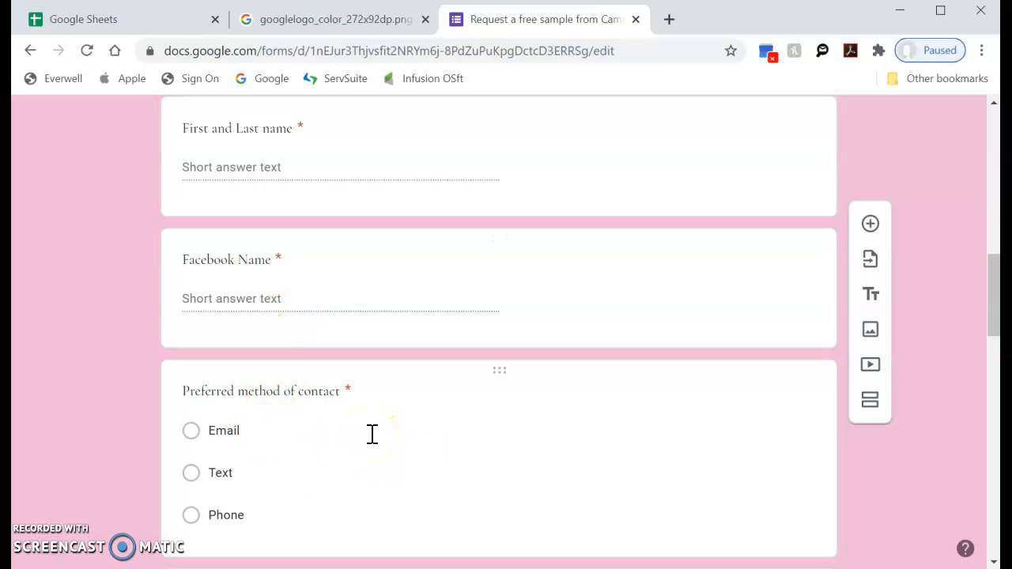
{"action": "scroll", "coordinate": [296, 439], "scroll_direction": "down", "scroll_amount": 4}
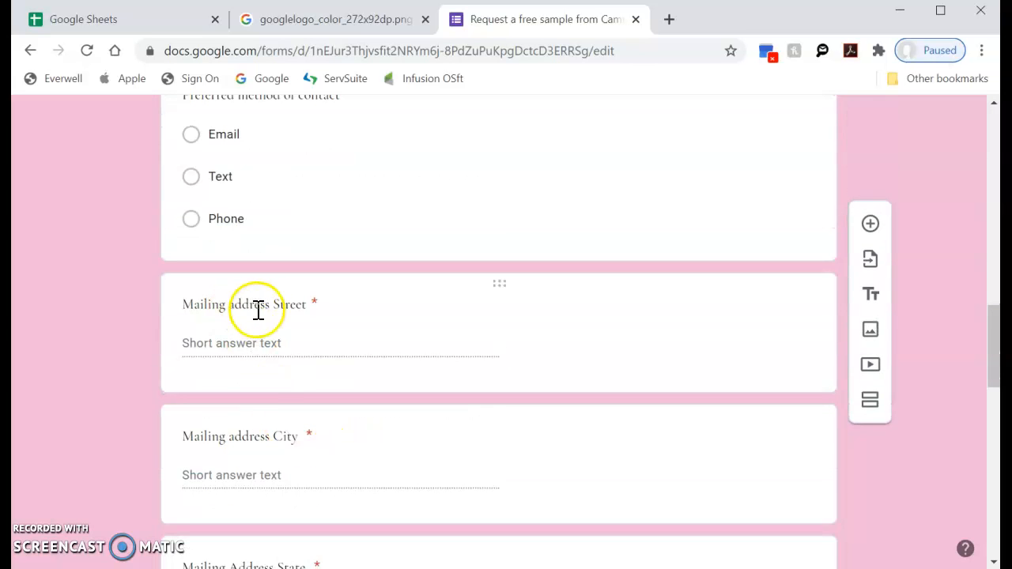
{"action": "scroll", "coordinate": [280, 413], "scroll_direction": "down", "scroll_amount": 4}
{"action": "scroll", "coordinate": [283, 320], "scroll_direction": "up", "scroll_amount": 2}
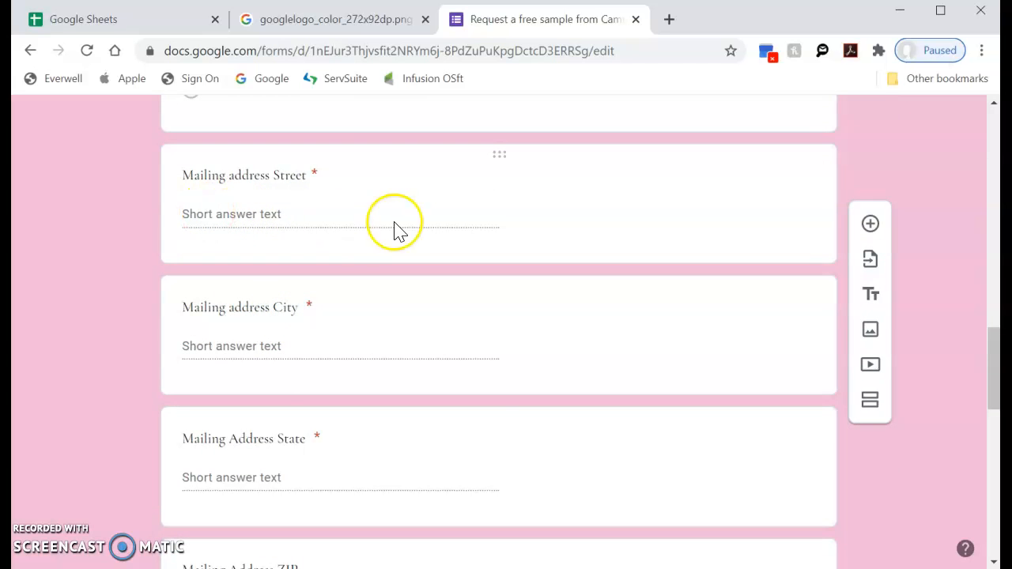
{"action": "scroll", "coordinate": [355, 418], "scroll_direction": "down", "scroll_amount": 2}
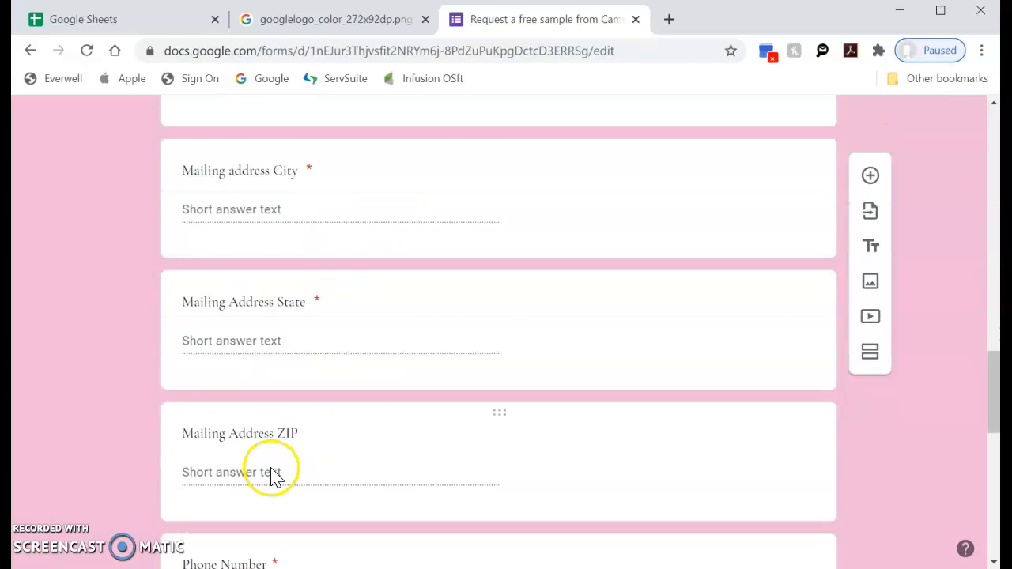
{"action": "scroll", "coordinate": [273, 473], "scroll_direction": "down", "scroll_amount": 1}
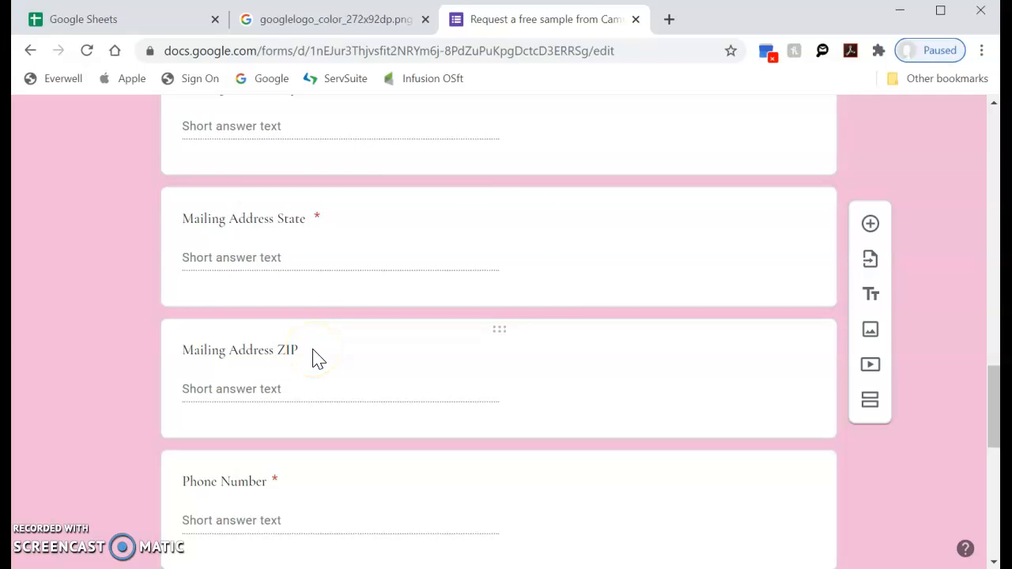
{"action": "scroll", "coordinate": [313, 358], "scroll_direction": "down", "scroll_amount": 5}
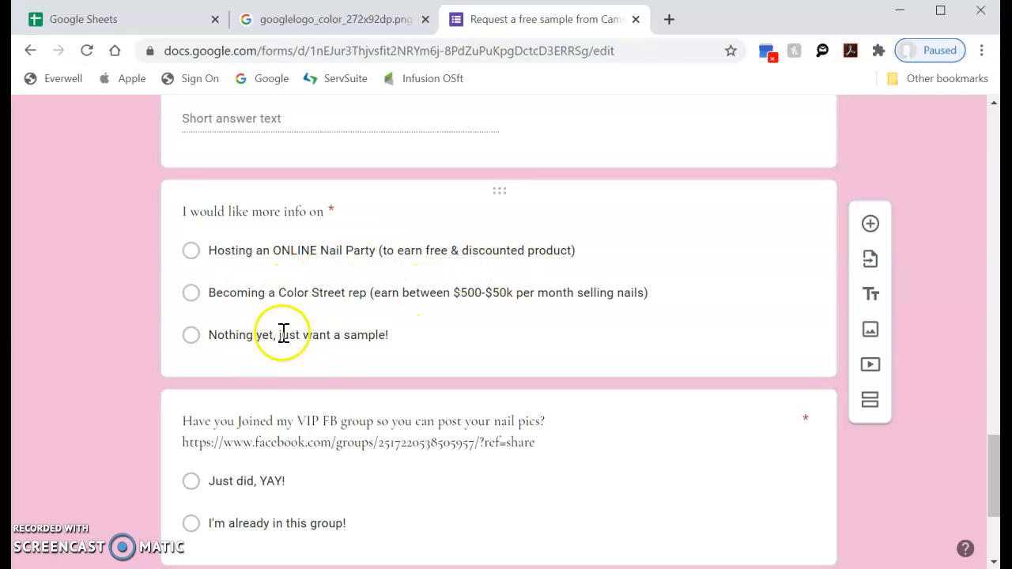
{"action": "scroll", "coordinate": [327, 366], "scroll_direction": "down", "scroll_amount": 3}
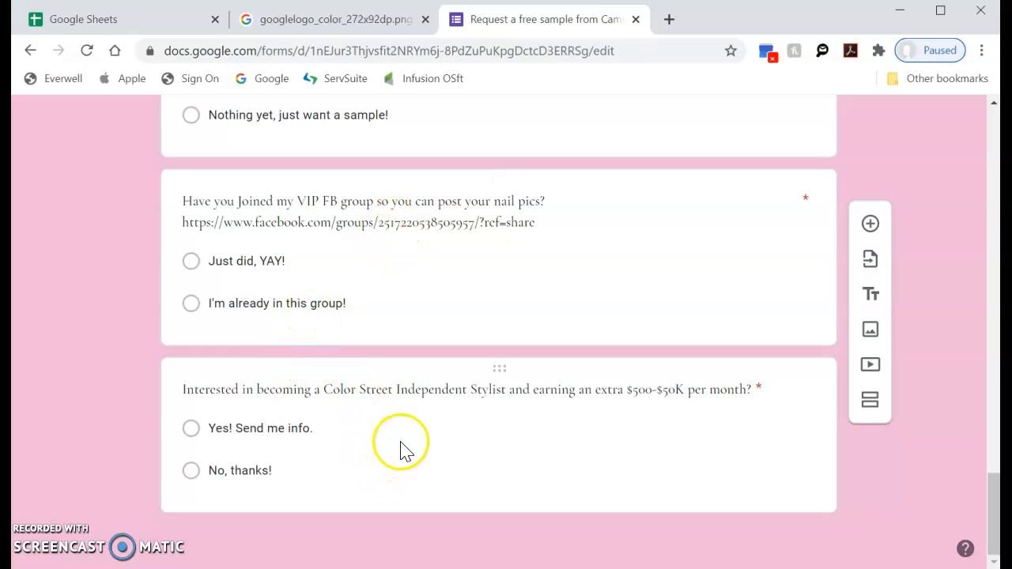
{"action": "scroll", "coordinate": [378, 449], "scroll_direction": "up", "scroll_amount": 10}
{"action": "scroll", "coordinate": [378, 449], "scroll_direction": "up", "scroll_amount": 10}
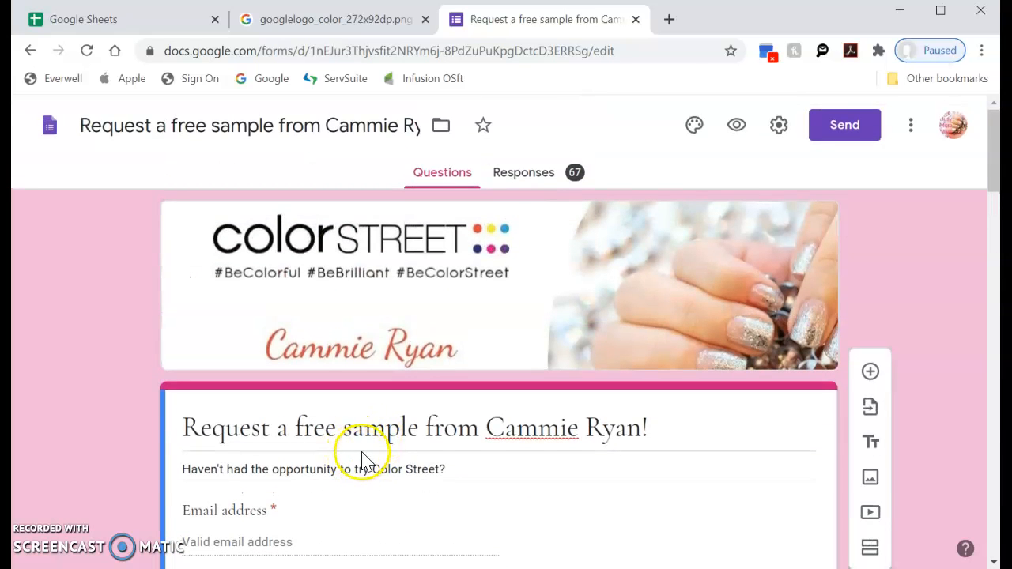
{"action": "scroll", "coordinate": [359, 454], "scroll_direction": "down", "scroll_amount": 3}
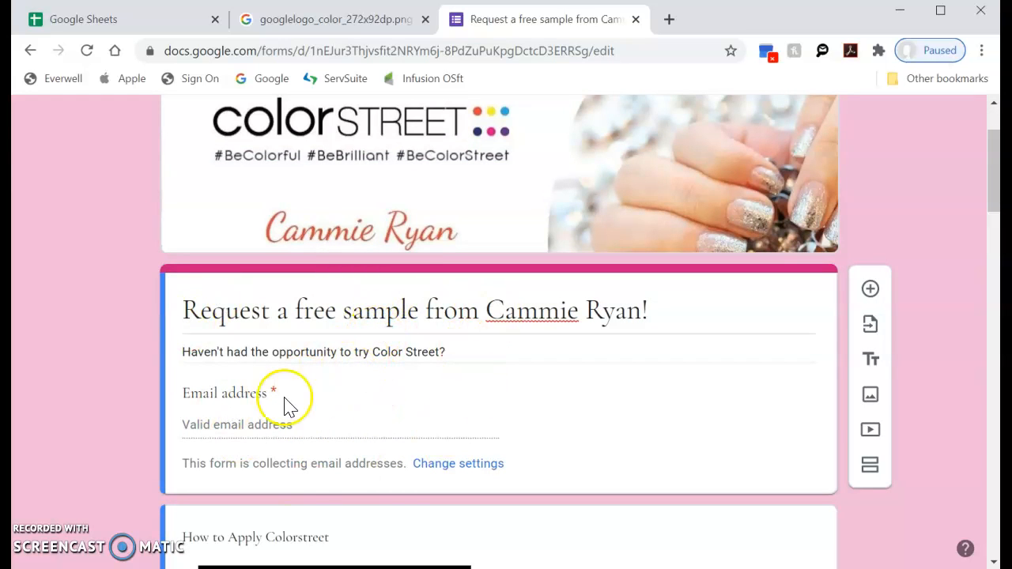
{"action": "scroll", "coordinate": [508, 419], "scroll_direction": "up", "scroll_amount": 3}
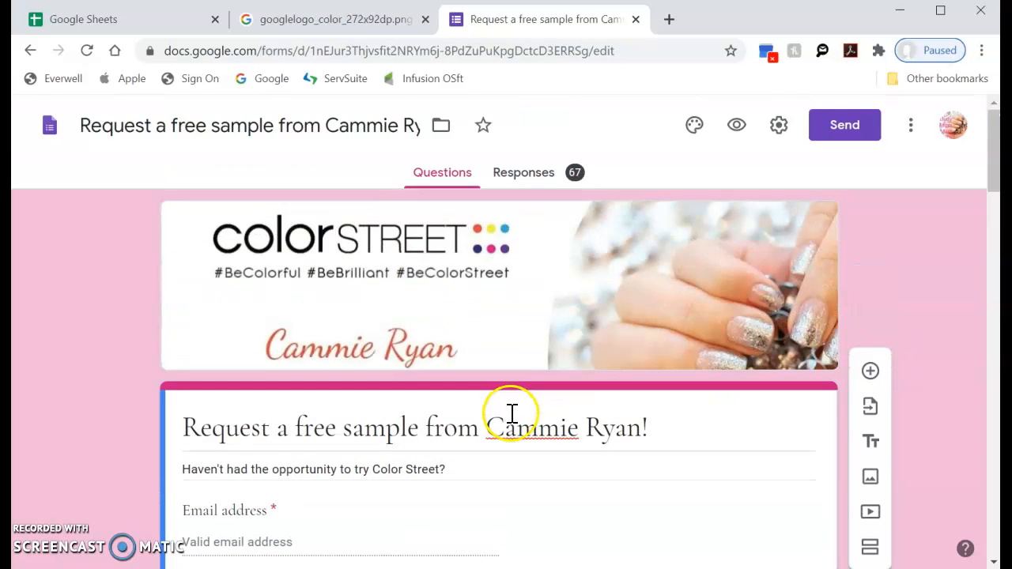
Create a new blank form and title it "Request a sample from" followed by the form owner's first name.
{"action": "left_click", "coordinate": [47, 125]}
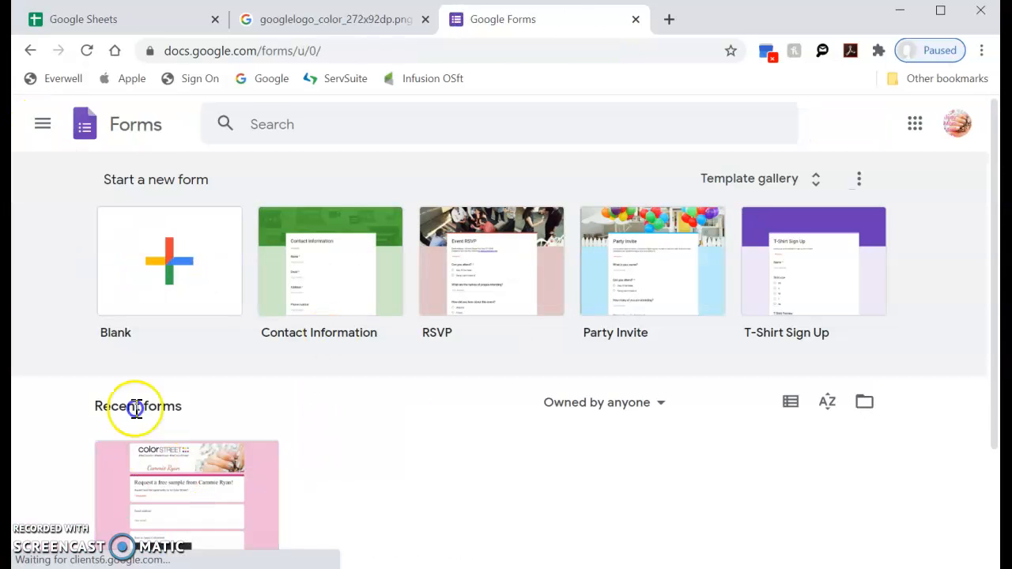
{"action": "left_click", "coordinate": [194, 273]}
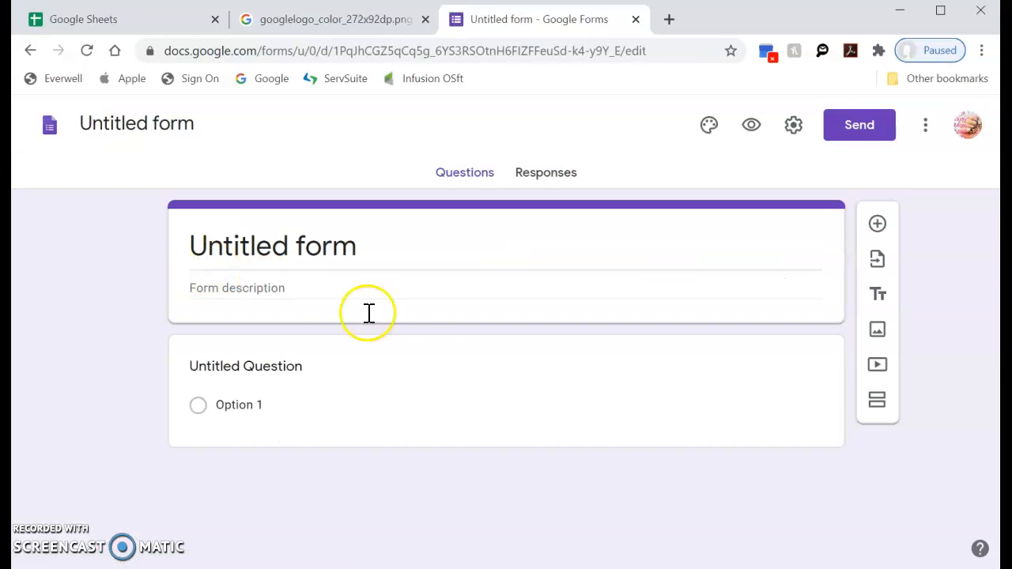
{"action": "left_click", "coordinate": [305, 249]}
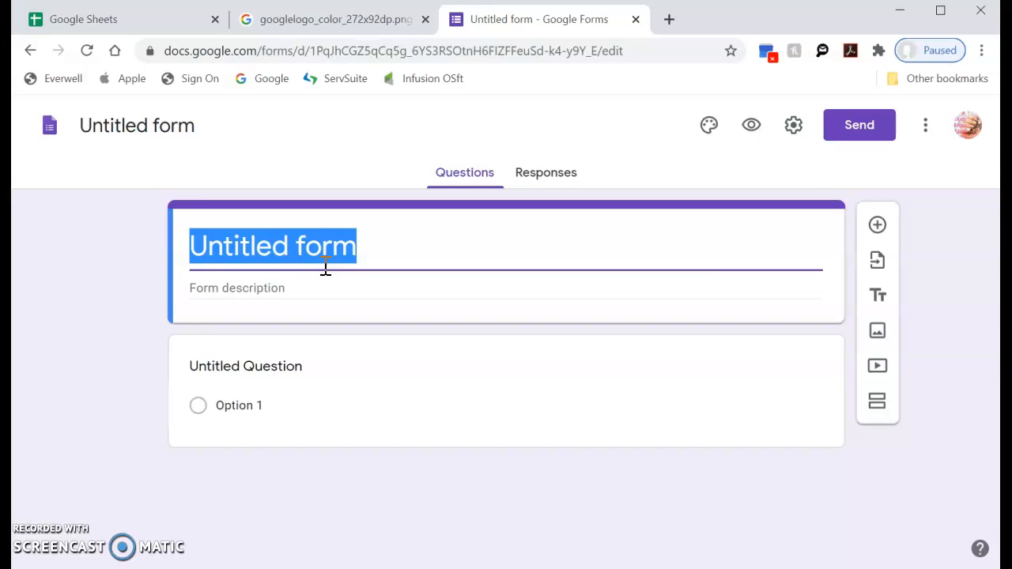
{"action": "type", "text": "Reque"}
{"action": "type", "text": "st a samp"}
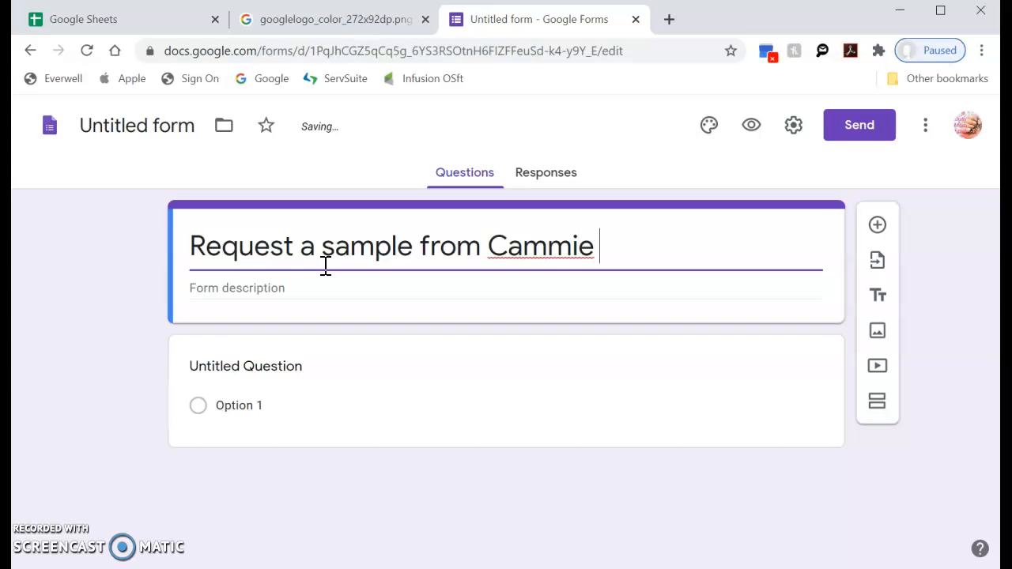
Title the first question Email with a short answer type, and accept the suggestion to enable the email collection setting.
{"action": "left_click", "coordinate": [305, 367]}
{"action": "scroll", "coordinate": [332, 381], "scroll_direction": "down", "scroll_amount": 1}
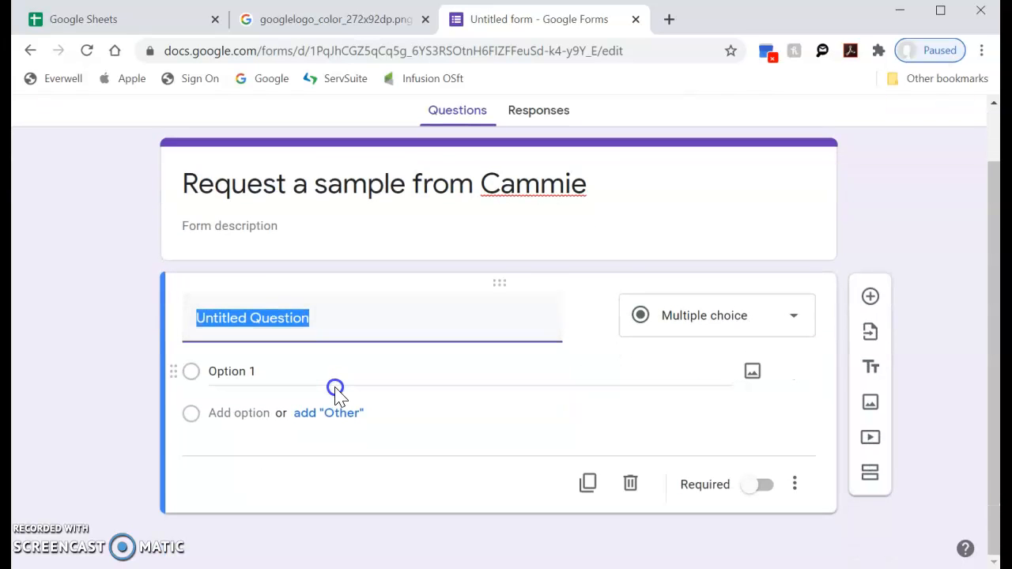
{"action": "type", "text": "Email"}
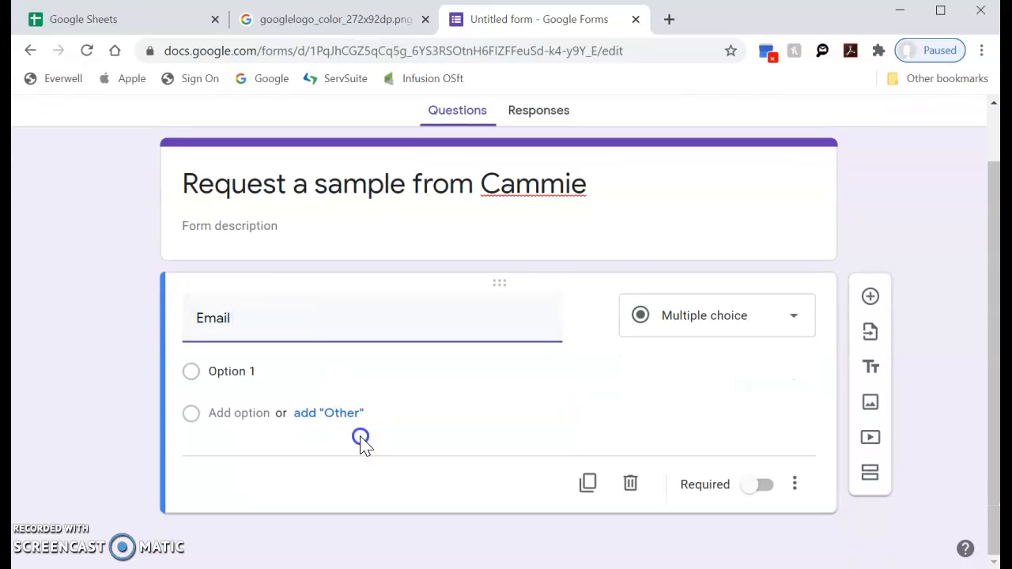
{"action": "left_click", "coordinate": [780, 319]}
{"action": "scroll", "coordinate": [714, 454], "scroll_direction": "down", "scroll_amount": 1}
{"action": "scroll", "coordinate": [714, 458], "scroll_direction": "up", "scroll_amount": 2}
{"action": "scroll", "coordinate": [711, 350], "scroll_direction": "down", "scroll_amount": 2}
{"action": "scroll", "coordinate": [612, 406], "scroll_direction": "down", "scroll_amount": 1}
{"action": "left_click", "coordinate": [601, 394]}
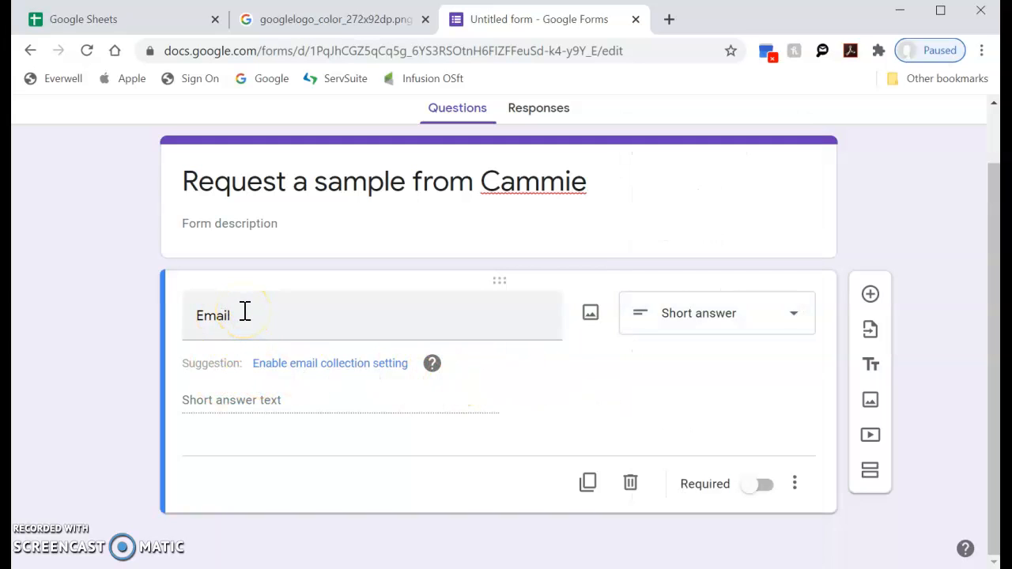
{"action": "left_click", "coordinate": [371, 362]}
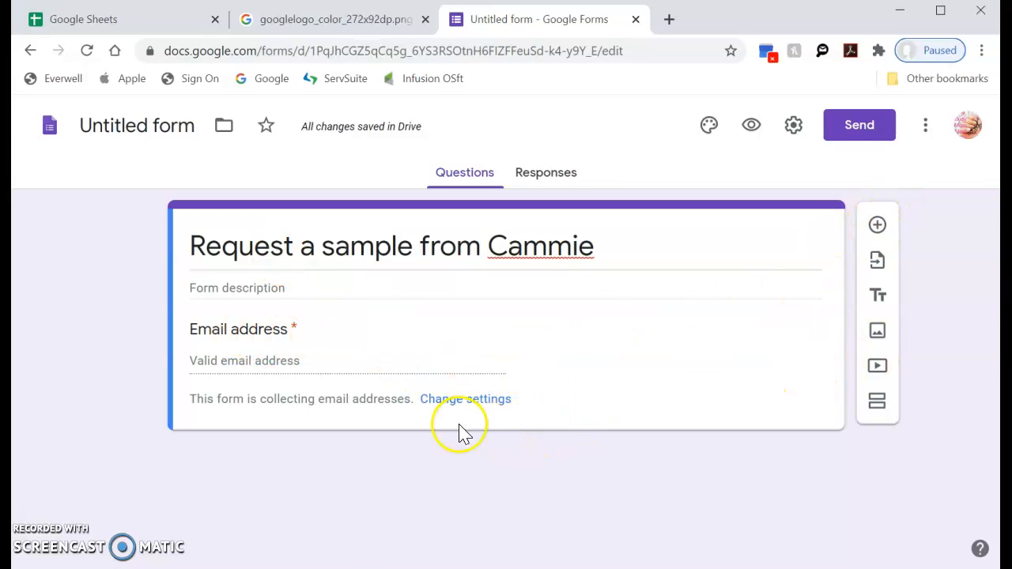
Add a new question titled Name below the email address section.
{"action": "left_click", "coordinate": [879, 227]}
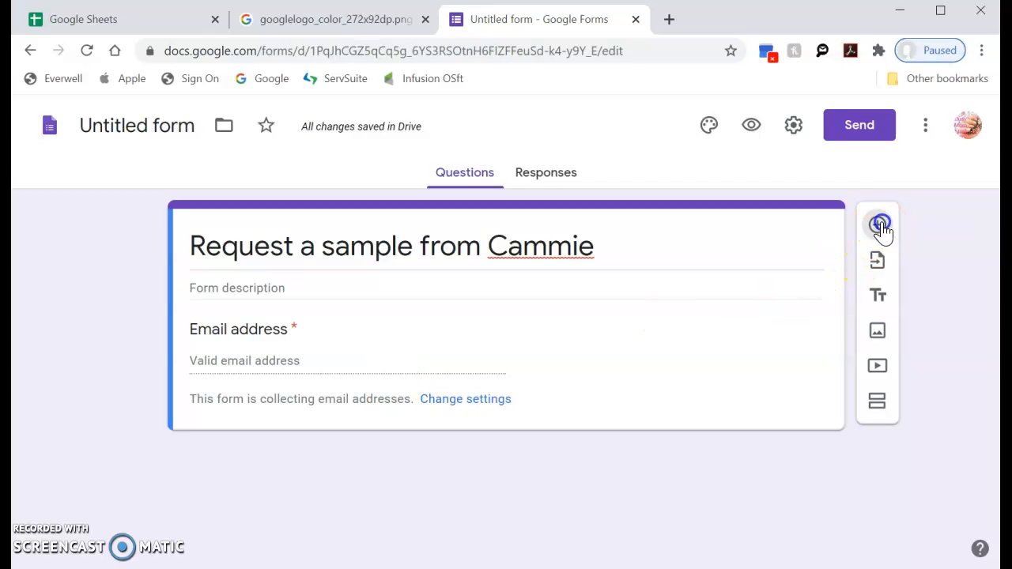
{"action": "left_click", "coordinate": [355, 445]}
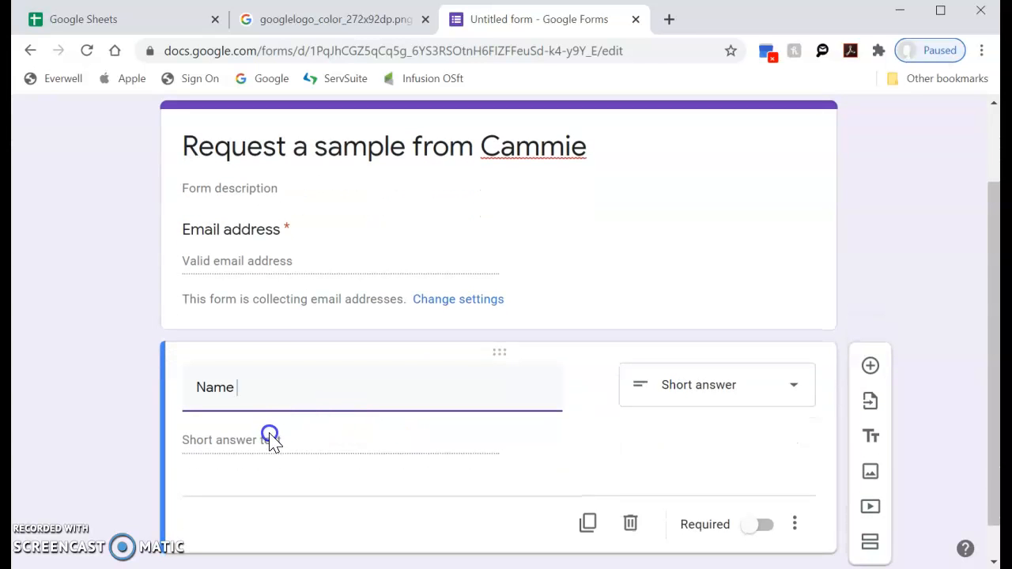
Try the Paragraph answer type on the Name question and switch it back to Short answer.
{"action": "left_click", "coordinate": [703, 385]}
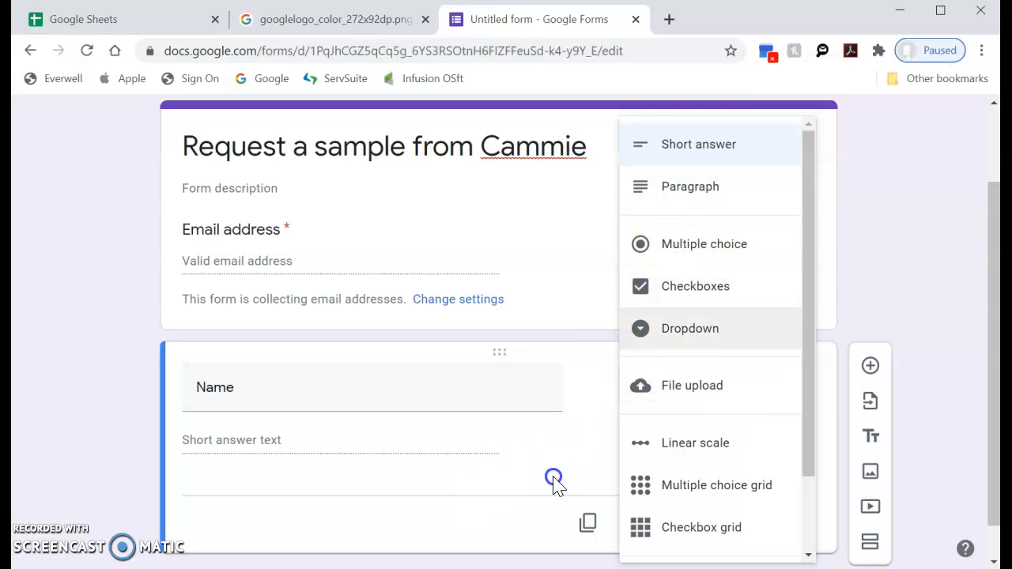
{"action": "left_click", "coordinate": [694, 199]}
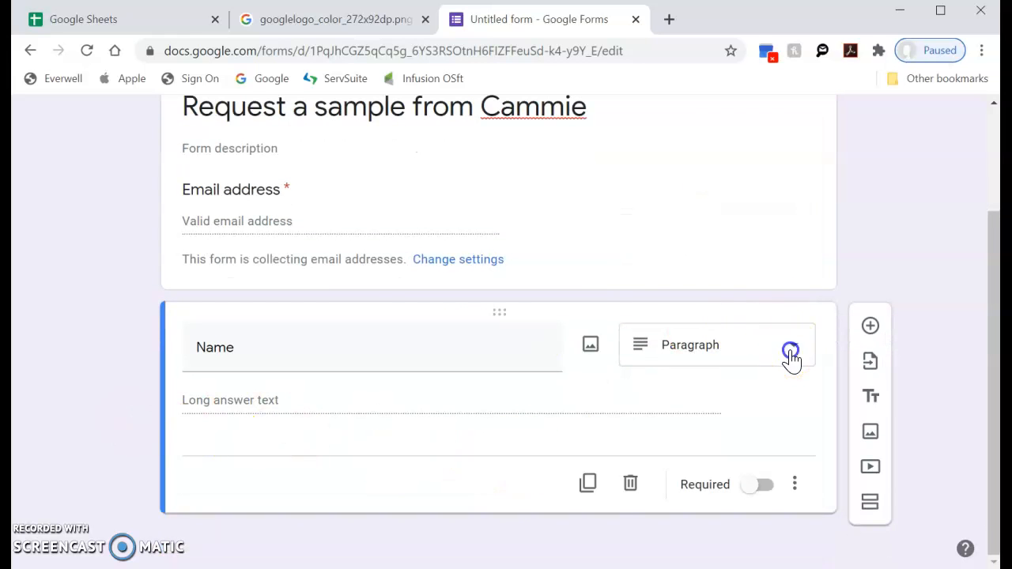
{"action": "left_click", "coordinate": [792, 353]}
{"action": "left_click", "coordinate": [728, 155]}
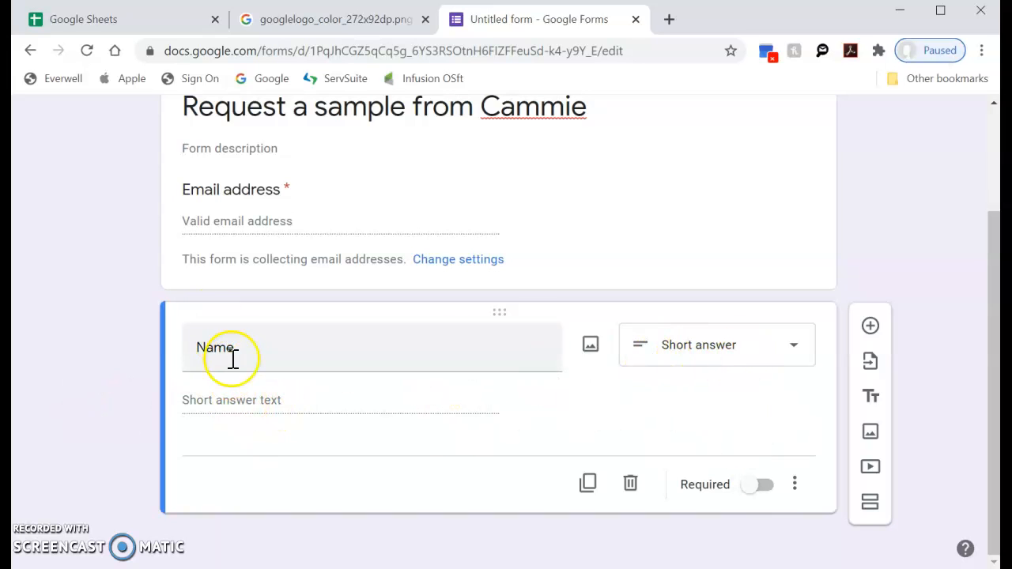
Make the Name question required and add a required short-answer question titled Address Street below it.
{"action": "left_click", "coordinate": [758, 487]}
{"action": "left_click", "coordinate": [870, 325]}
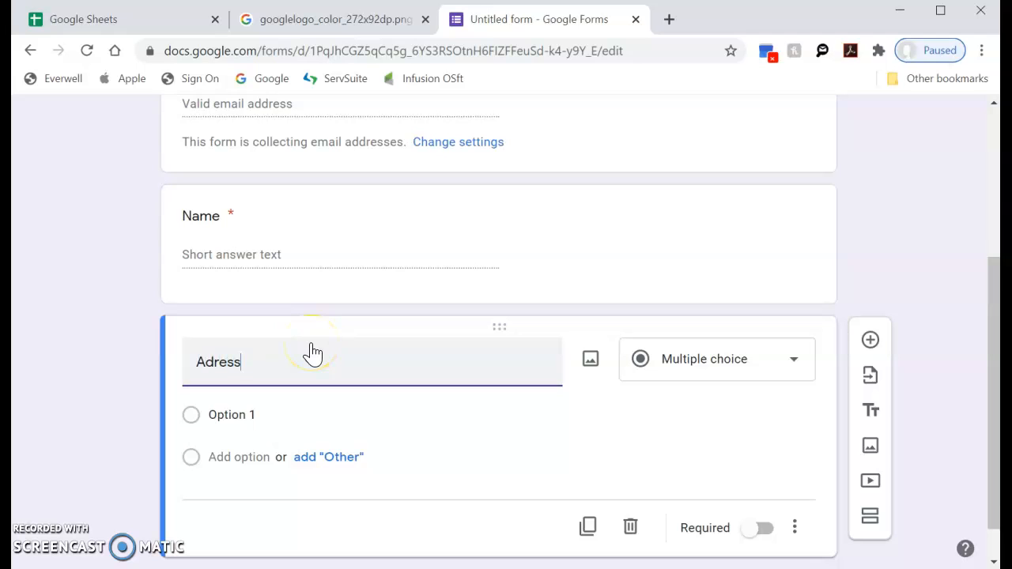
{"action": "type", "text": "Adress"}
{"action": "key", "text": "BackSpace"}
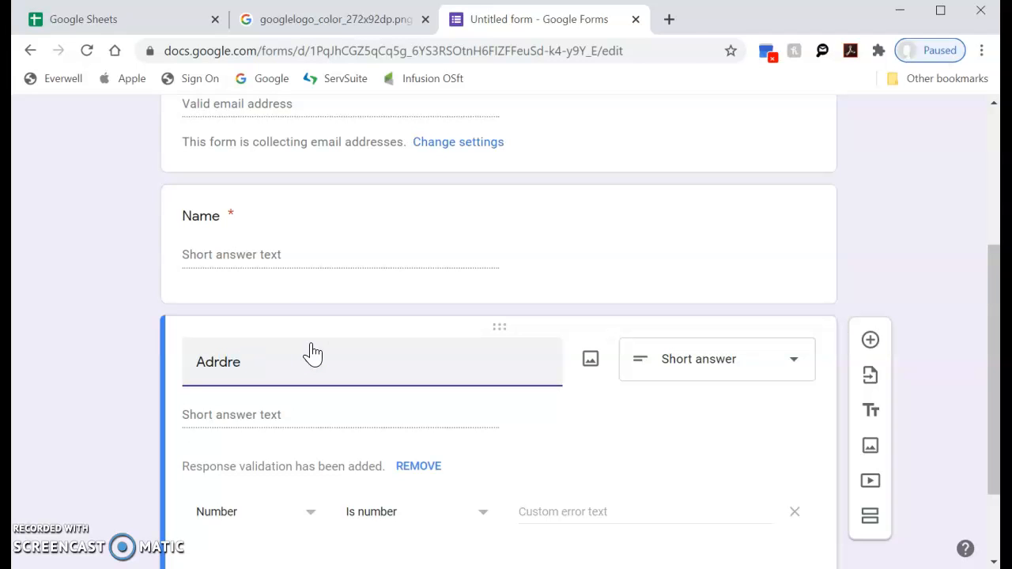
{"action": "type", "text": "d"}
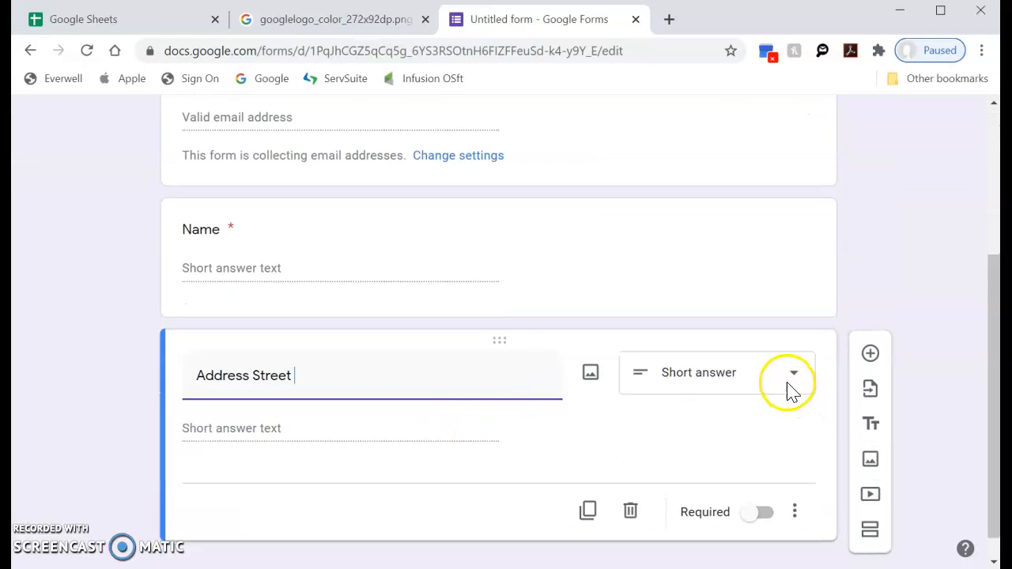
{"action": "scroll", "coordinate": [649, 440], "scroll_direction": "down", "scroll_amount": 1}
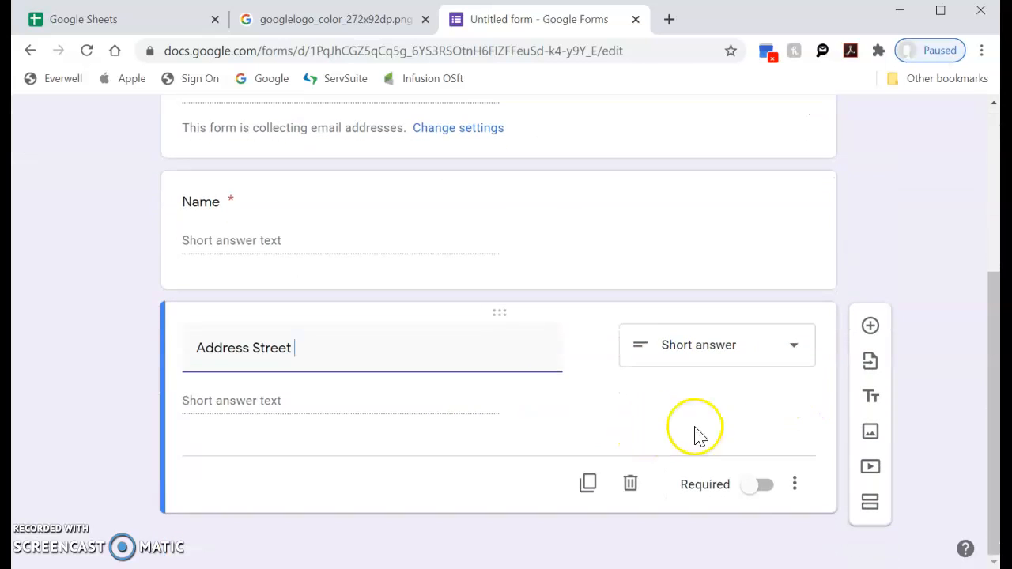
{"action": "left_click", "coordinate": [756, 488]}
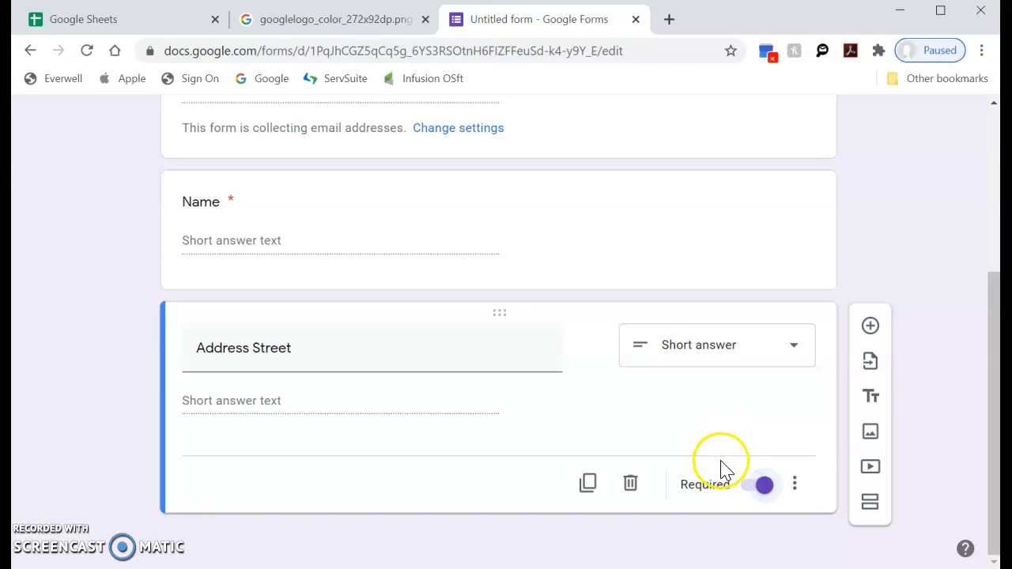
Add two required short-answer questions titled City and State below the Address Street question.
{"action": "left_click", "coordinate": [870, 325]}
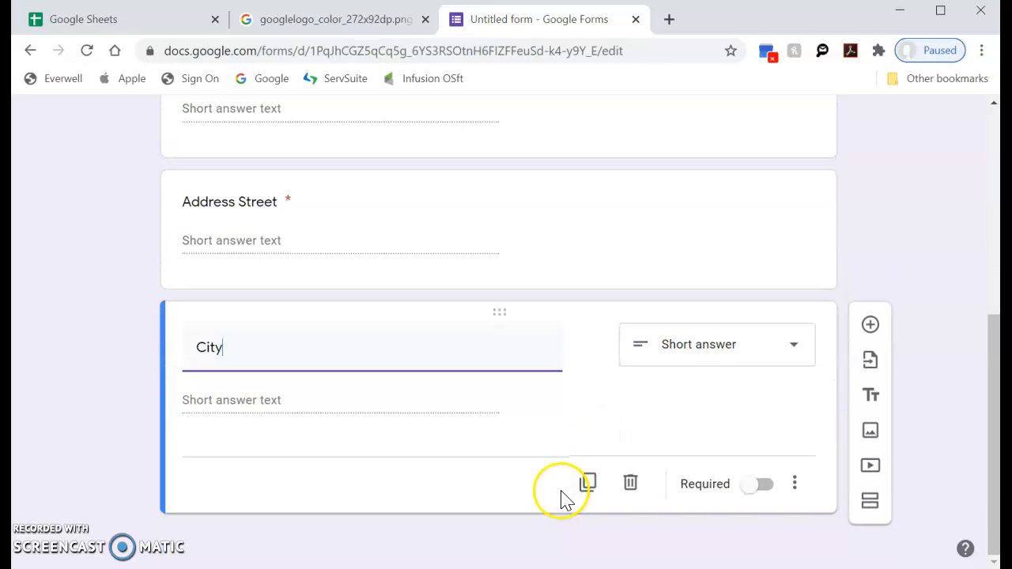
{"action": "left_click", "coordinate": [756, 486]}
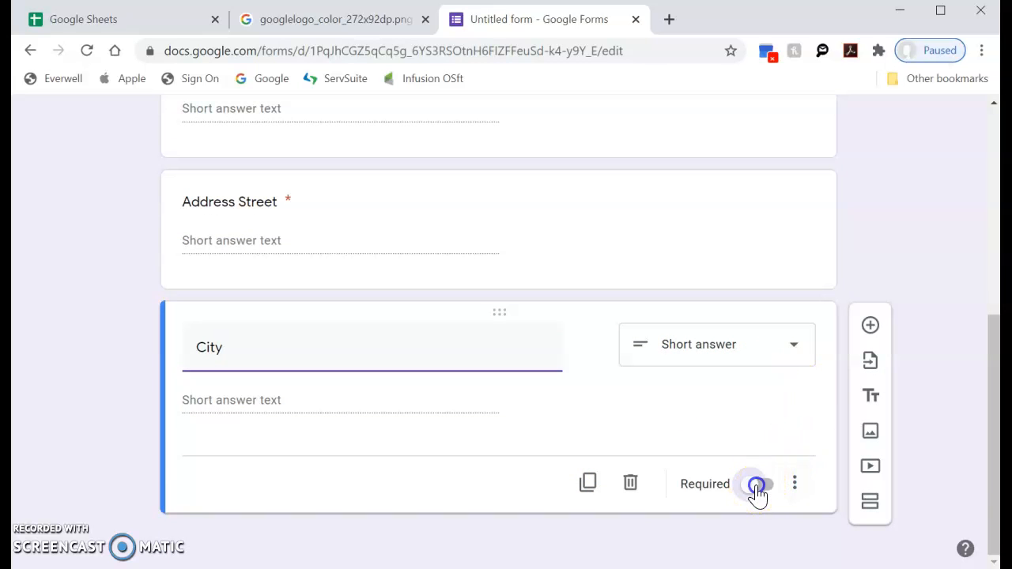
{"action": "left_click", "coordinate": [869, 326]}
{"action": "left_click", "coordinate": [548, 408]}
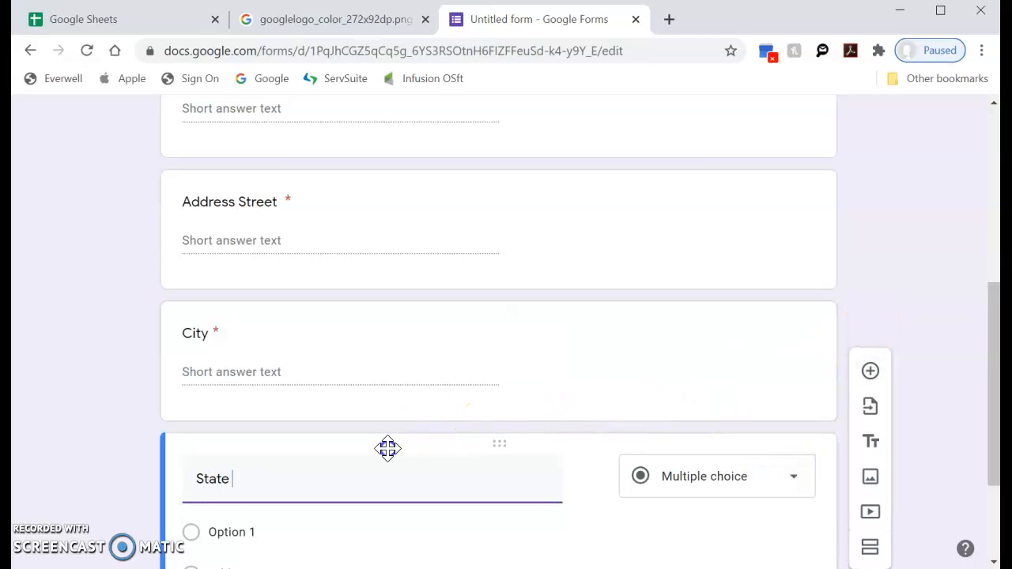
{"action": "scroll", "coordinate": [455, 435], "scroll_direction": "down", "scroll_amount": 2}
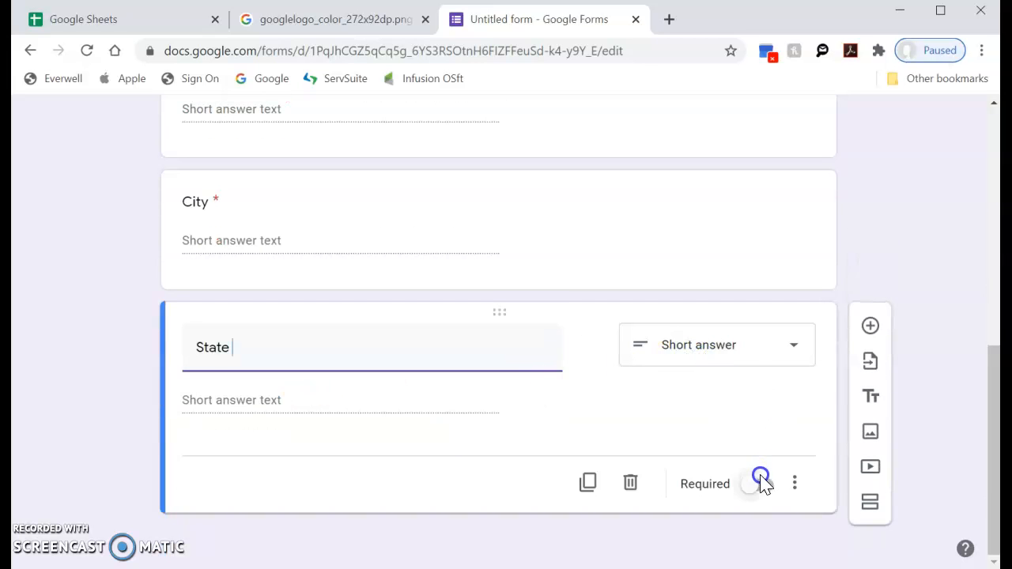
{"action": "left_click", "coordinate": [759, 484]}
Add a required short-answer question titled Zip below State, keeping its suggested number validation.
{"action": "left_click", "coordinate": [870, 325]}
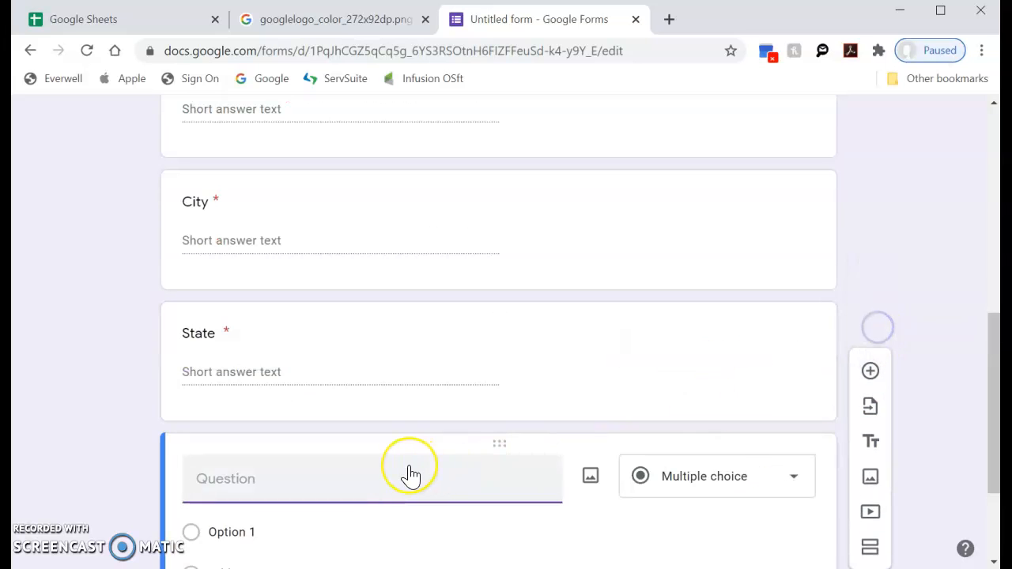
{"action": "type", "text": "Zlp"}
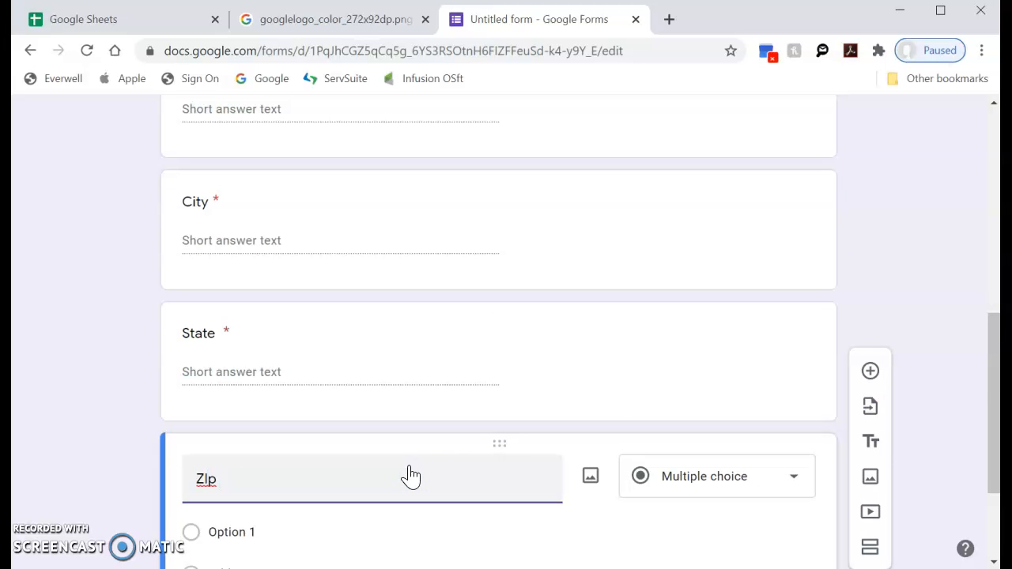
{"action": "key", "text": "BackSpace"}
{"action": "key", "text": "BackSpace"}
{"action": "type", "text": "ip"}
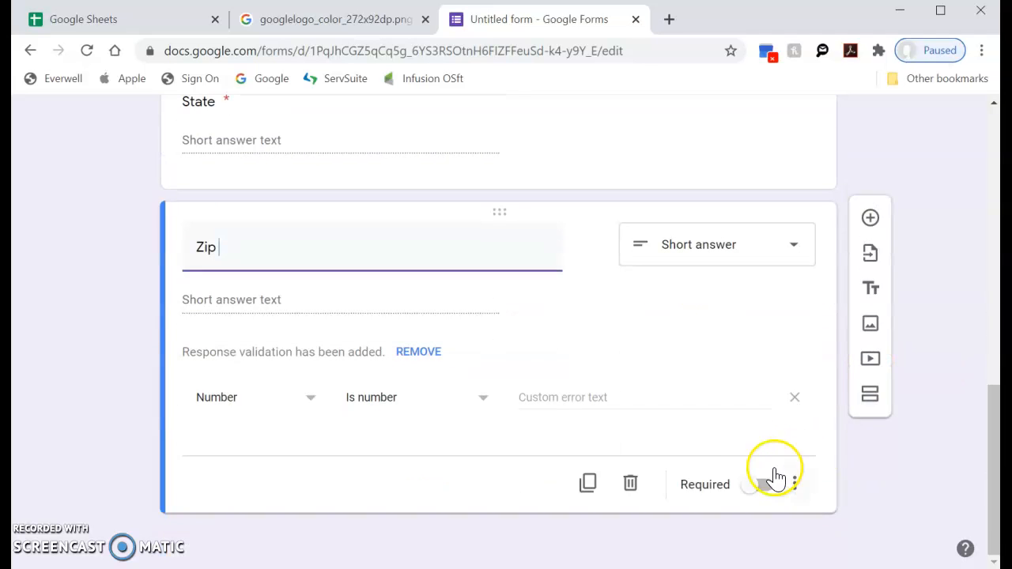
{"action": "left_click", "coordinate": [758, 486]}
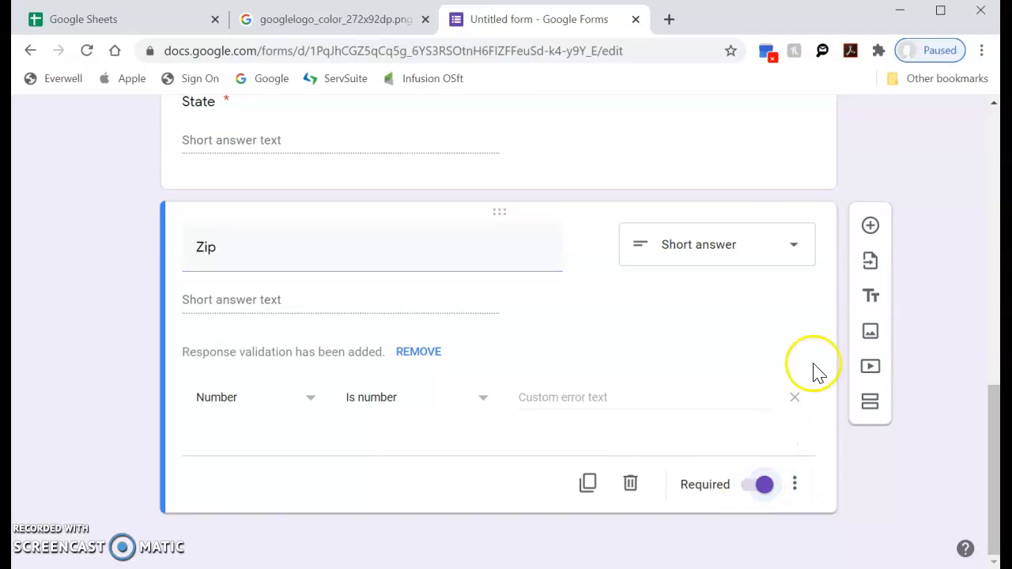
Add a required short-answer Phone Number question below Zip with its response validation removed, followed by a new blank question.
{"action": "left_click", "coordinate": [872, 231]}
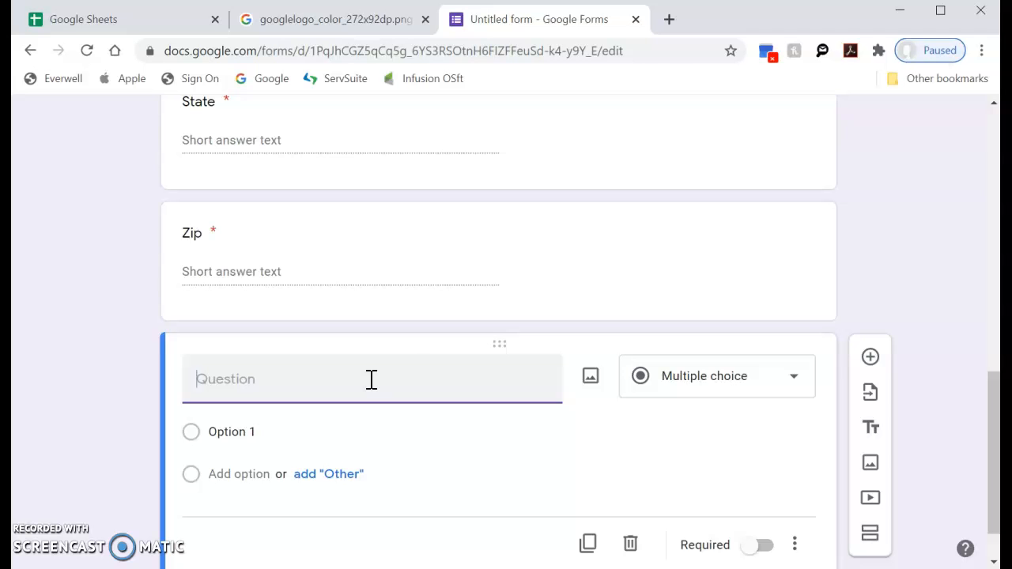
{"action": "scroll", "coordinate": [409, 325], "scroll_direction": "up", "scroll_amount": 4}
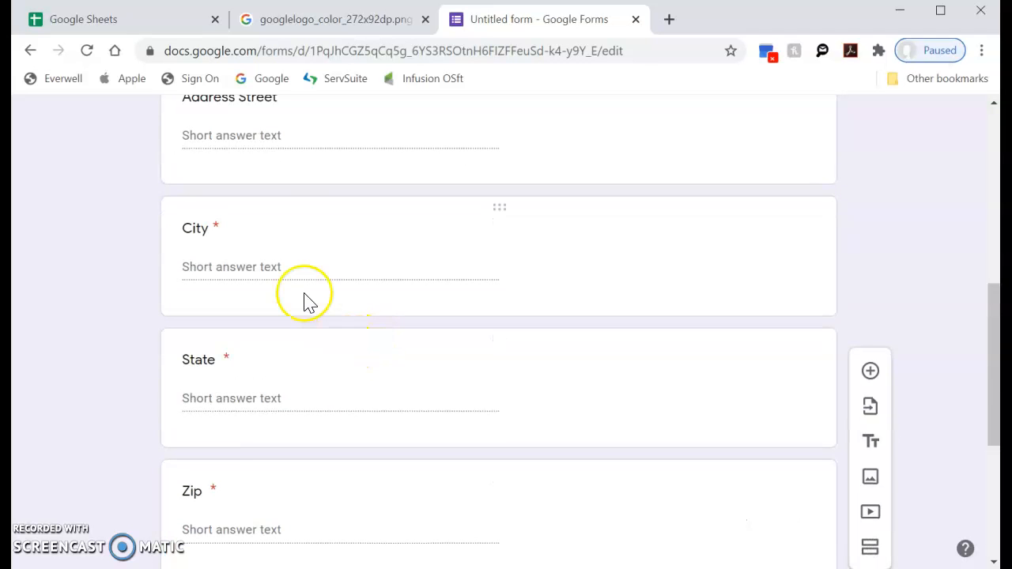
{"action": "scroll", "coordinate": [320, 379], "scroll_direction": "down", "scroll_amount": 4}
{"action": "scroll", "coordinate": [318, 368], "scroll_direction": "up", "scroll_amount": 4}
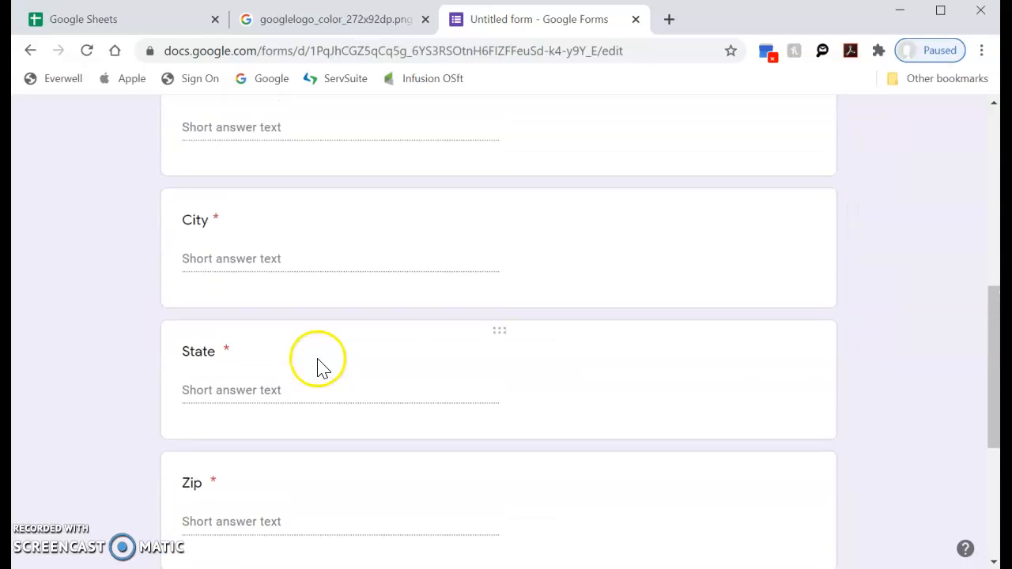
{"action": "scroll", "coordinate": [320, 367], "scroll_direction": "down", "scroll_amount": 4}
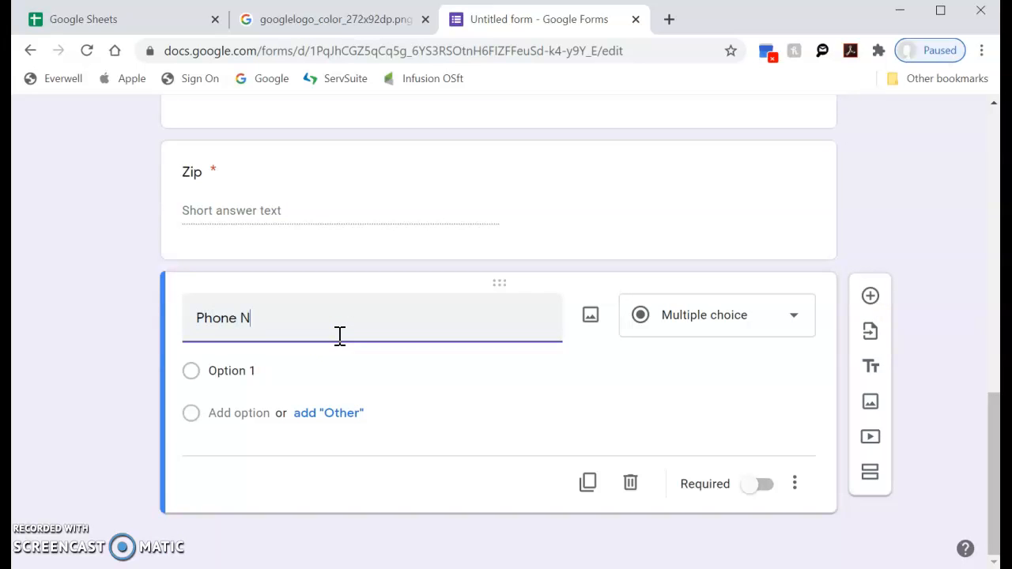
{"action": "key", "text": "BackSpace"}
{"action": "key", "text": "BackSpace"}
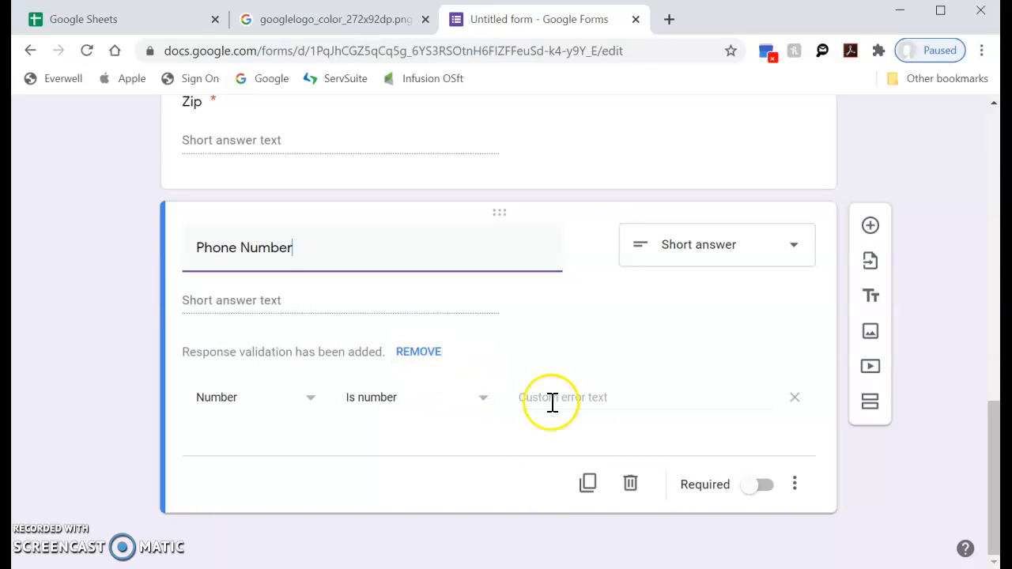
{"action": "left_click", "coordinate": [417, 358]}
{"action": "left_click", "coordinate": [756, 486]}
{"action": "left_click", "coordinate": [869, 326]}
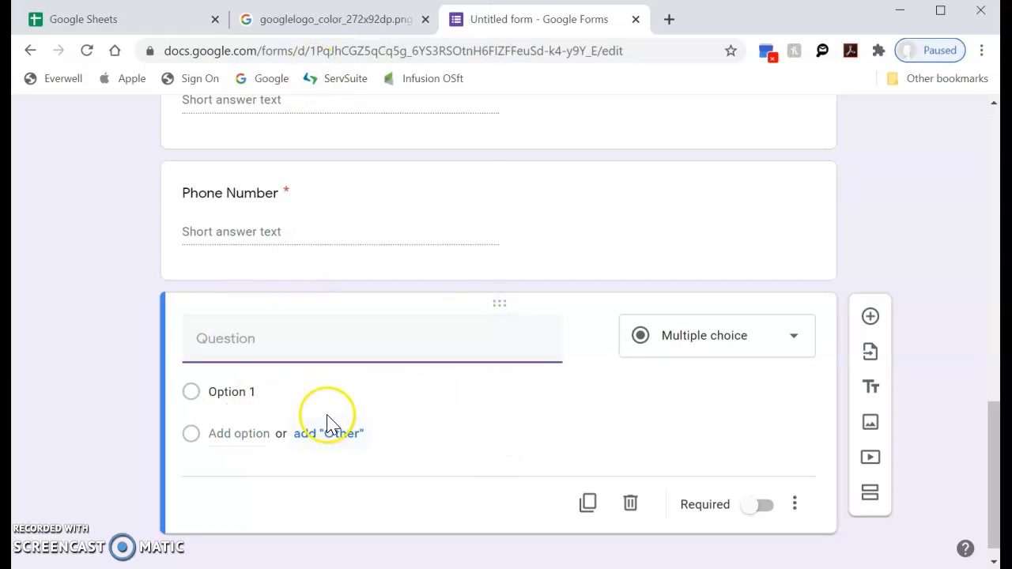
Insert the business card front image into the form, uploaded from the Color Street folder on the Desktop.
{"action": "scroll", "coordinate": [329, 423], "scroll_direction": "up", "scroll_amount": 11}
{"action": "scroll", "coordinate": [339, 502], "scroll_direction": "down", "scroll_amount": 5}
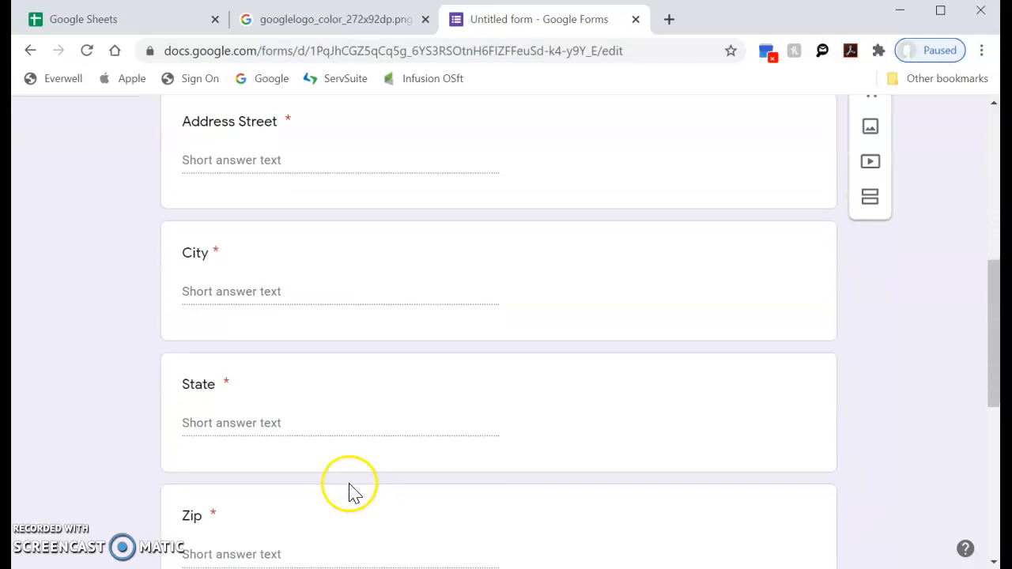
{"action": "scroll", "coordinate": [393, 514], "scroll_direction": "up", "scroll_amount": 5}
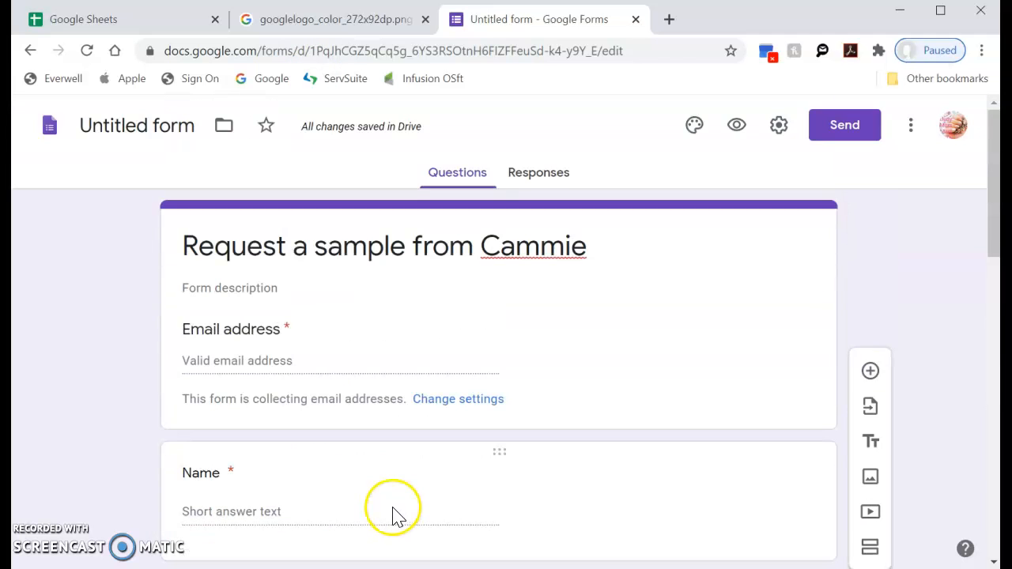
{"action": "left_click", "coordinate": [870, 472]}
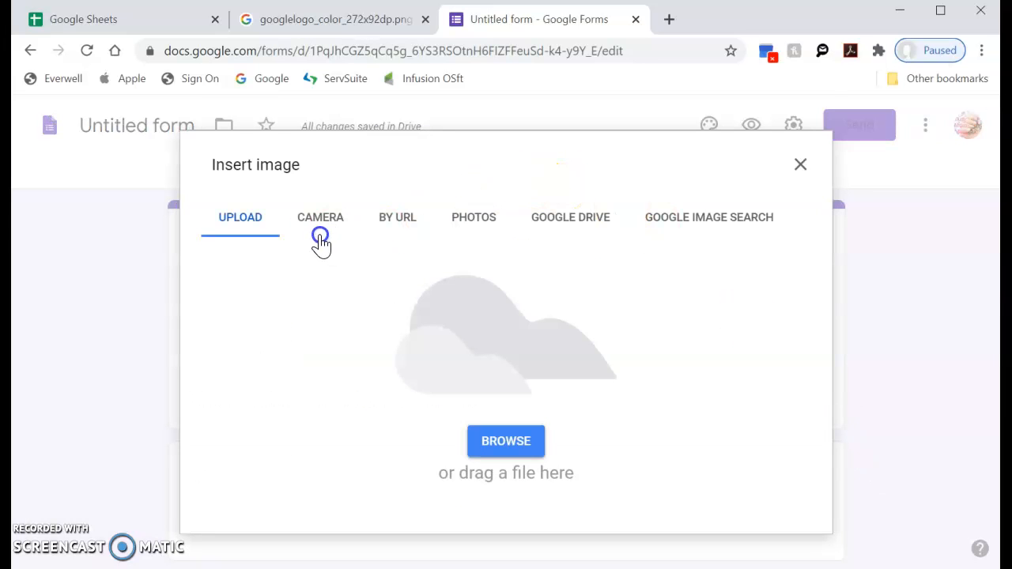
{"action": "left_click", "coordinate": [495, 448]}
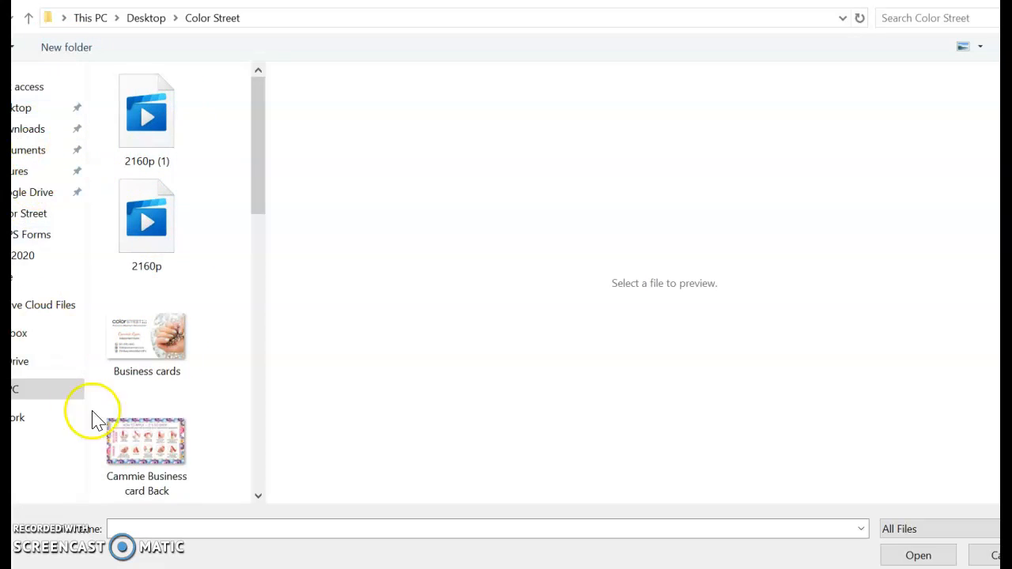
{"action": "scroll", "coordinate": [207, 359], "scroll_direction": "down", "scroll_amount": 3}
{"action": "scroll", "coordinate": [202, 422], "scroll_direction": "down", "scroll_amount": 2}
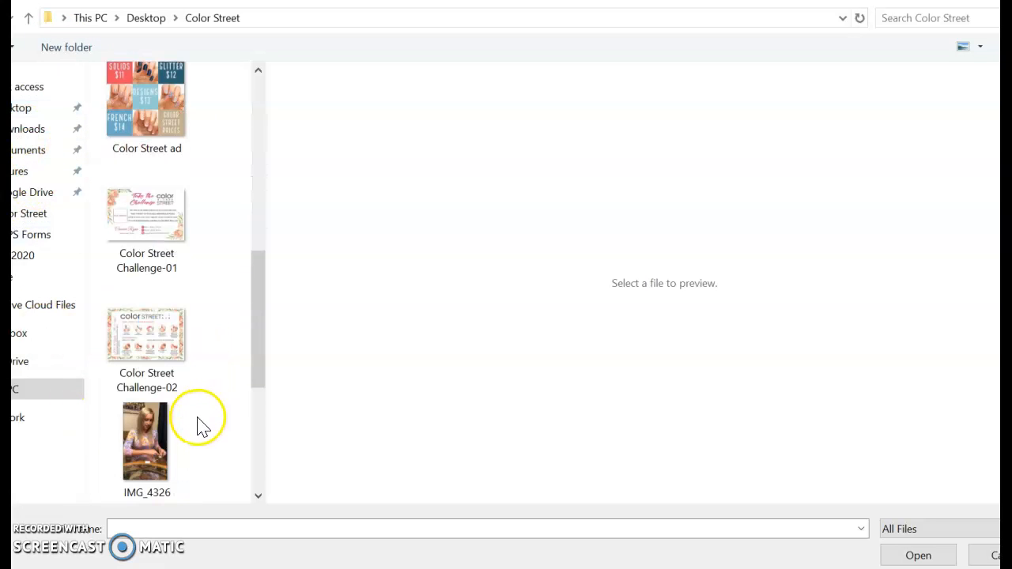
{"action": "scroll", "coordinate": [203, 425], "scroll_direction": "up", "scroll_amount": 2}
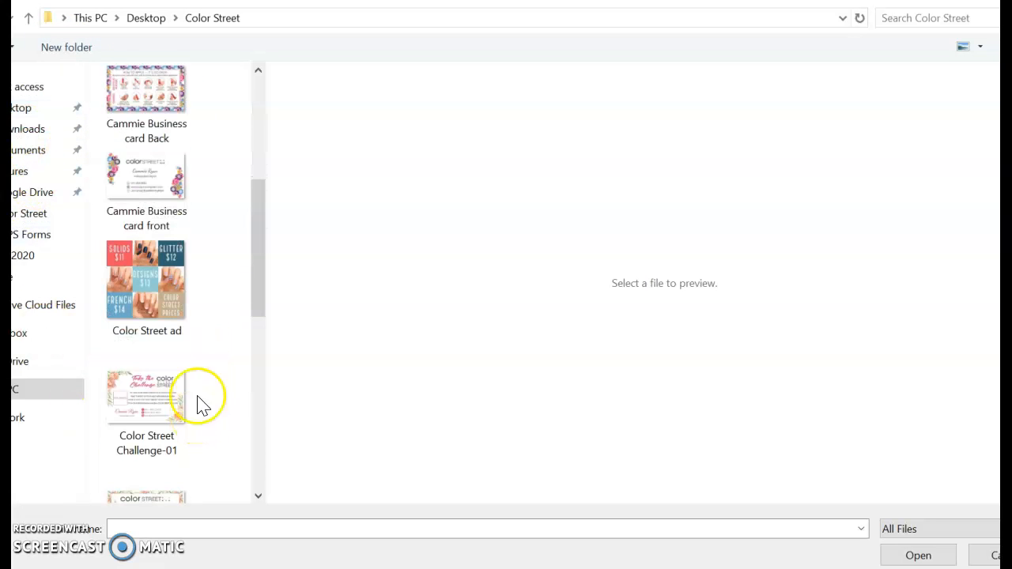
{"action": "double_click", "coordinate": [164, 184]}
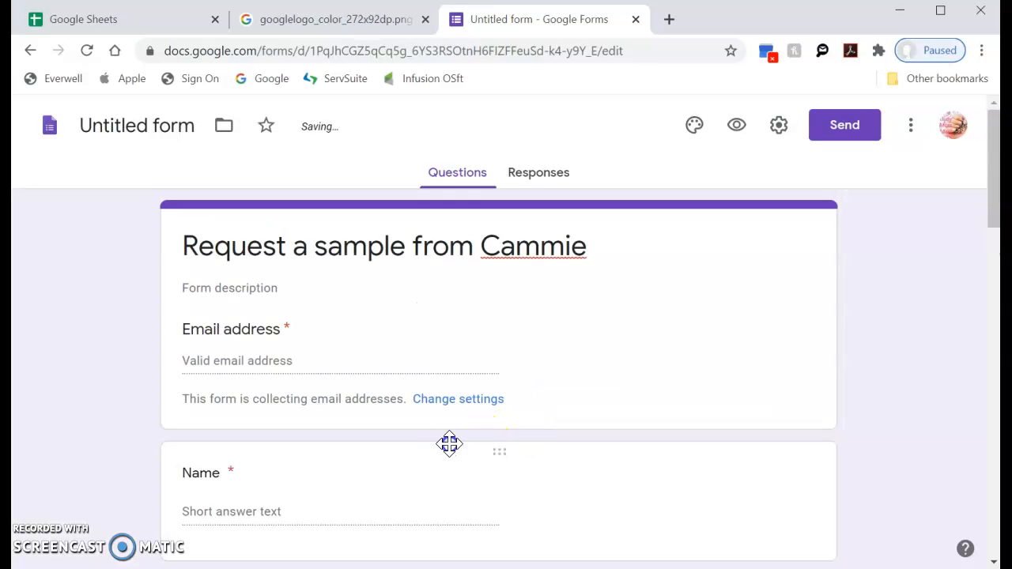
Move the business card image from the end of the form to directly above the Name question.
{"action": "scroll", "coordinate": [529, 436], "scroll_direction": "down", "scroll_amount": 5}
{"action": "scroll", "coordinate": [529, 436], "scroll_direction": "up", "scroll_amount": 5}
{"action": "scroll", "coordinate": [529, 436], "scroll_direction": "down", "scroll_amount": 8}
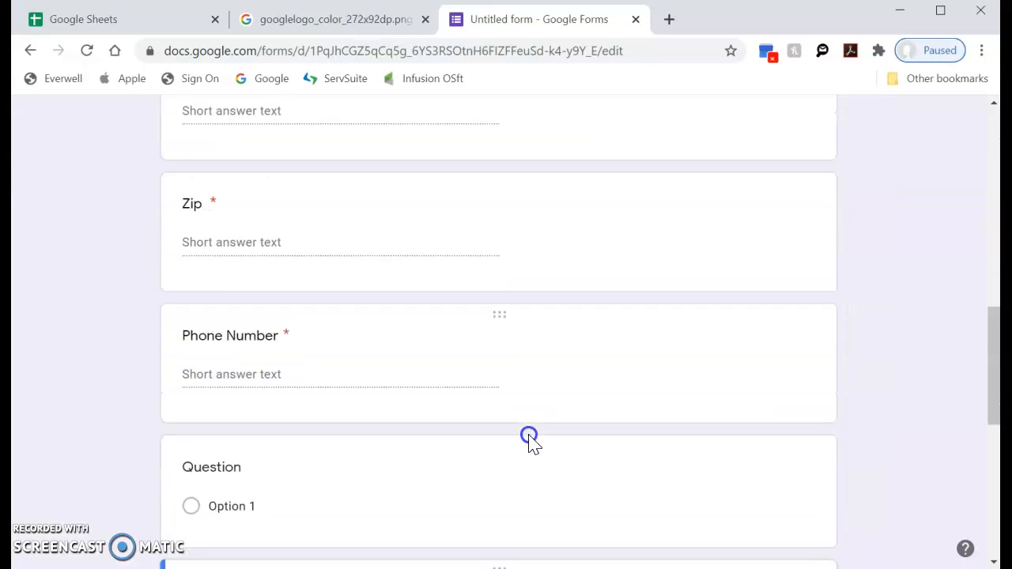
{"action": "scroll", "coordinate": [529, 435], "scroll_direction": "down", "scroll_amount": 6}
{"action": "scroll", "coordinate": [526, 398], "scroll_direction": "up", "scroll_amount": 3}
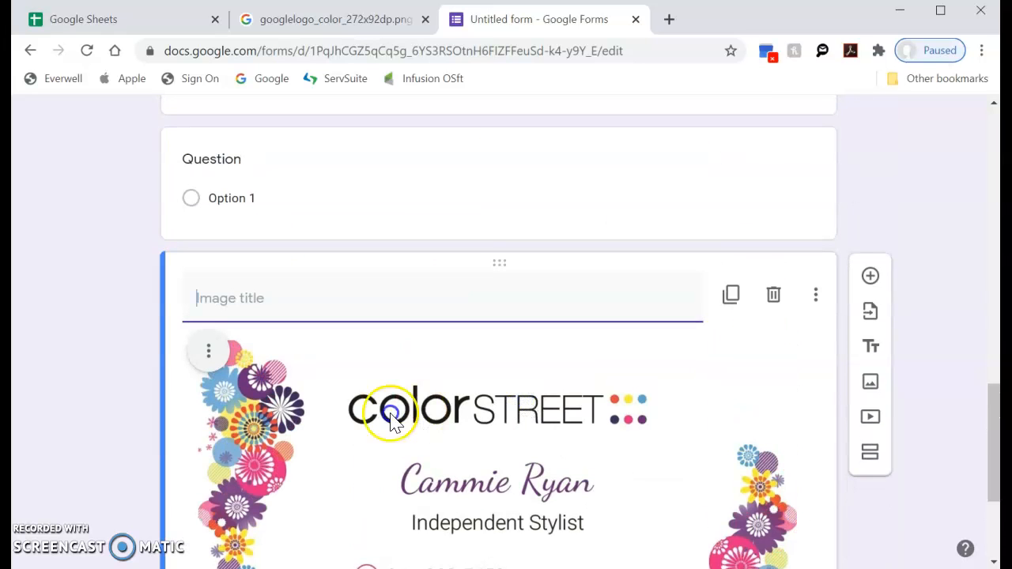
{"action": "left_click", "coordinate": [212, 307]}
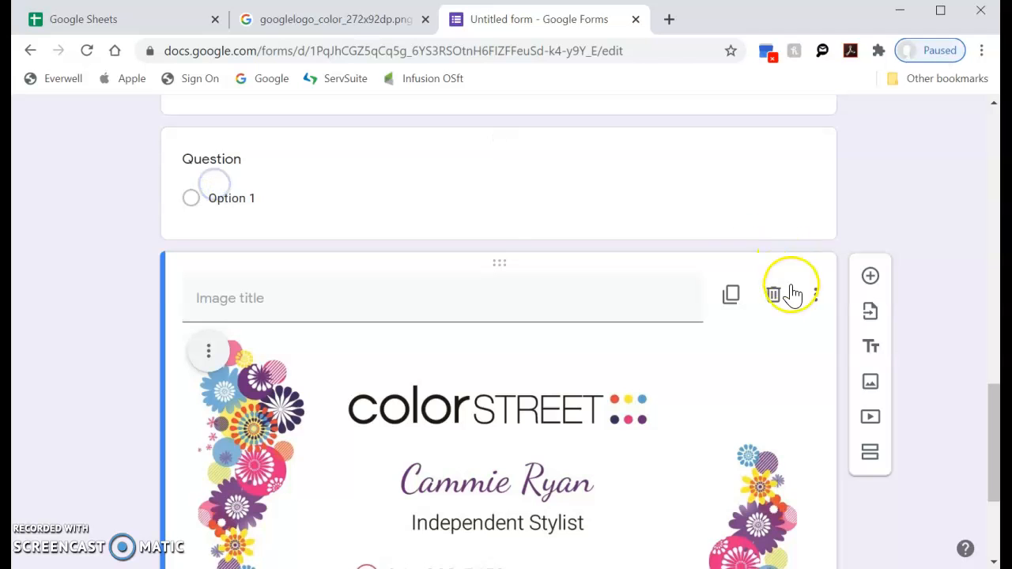
{"action": "left_click_drag", "start_coordinate": [785, 263], "coordinate": [767, 97]}
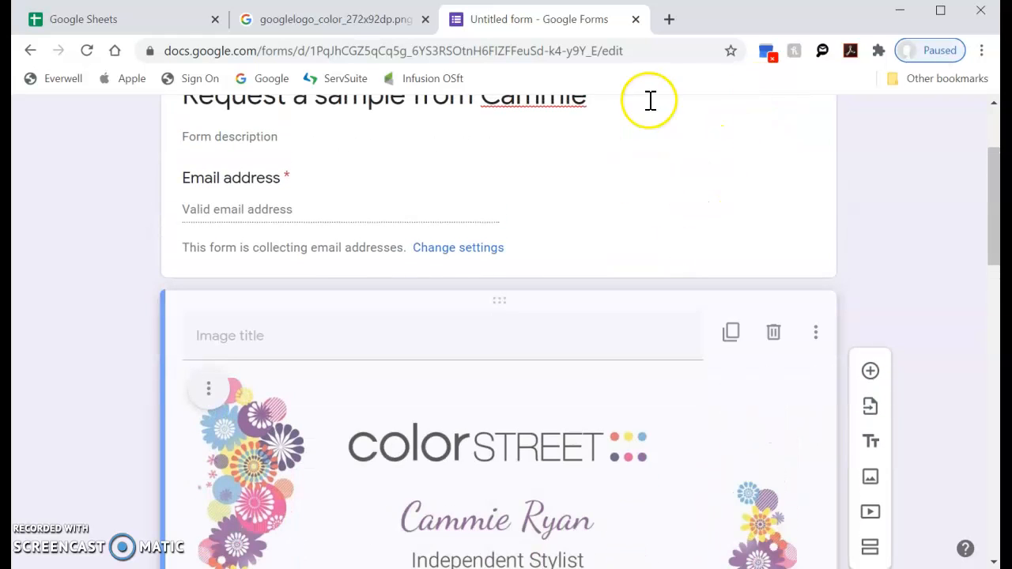
Review the form's layout from the title and business card image down through the address questions.
{"action": "scroll", "coordinate": [669, 185], "scroll_direction": "down", "scroll_amount": 3}
{"action": "scroll", "coordinate": [669, 185], "scroll_direction": "up", "scroll_amount": 5}
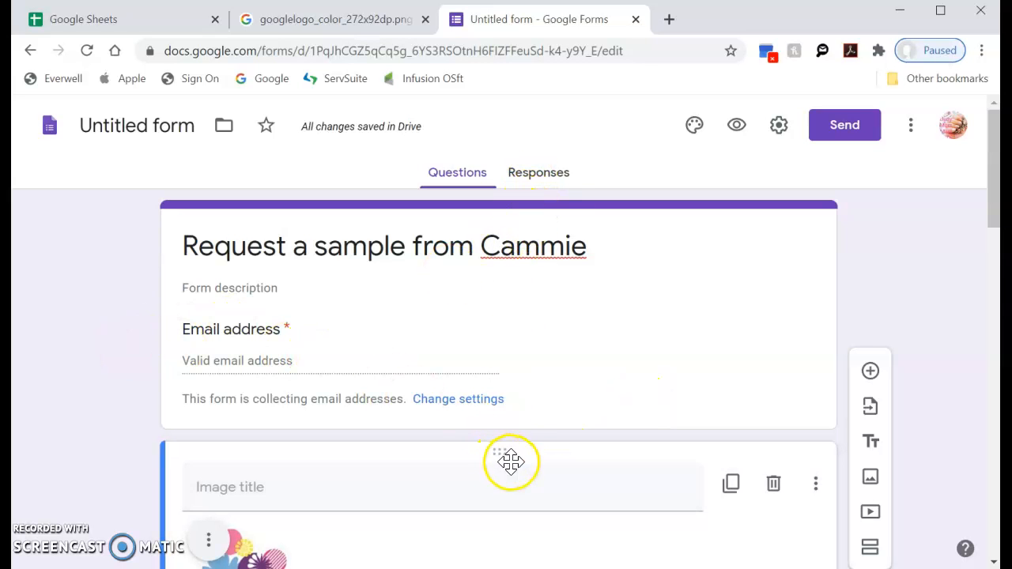
{"action": "scroll", "coordinate": [511, 463], "scroll_direction": "down", "scroll_amount": 2}
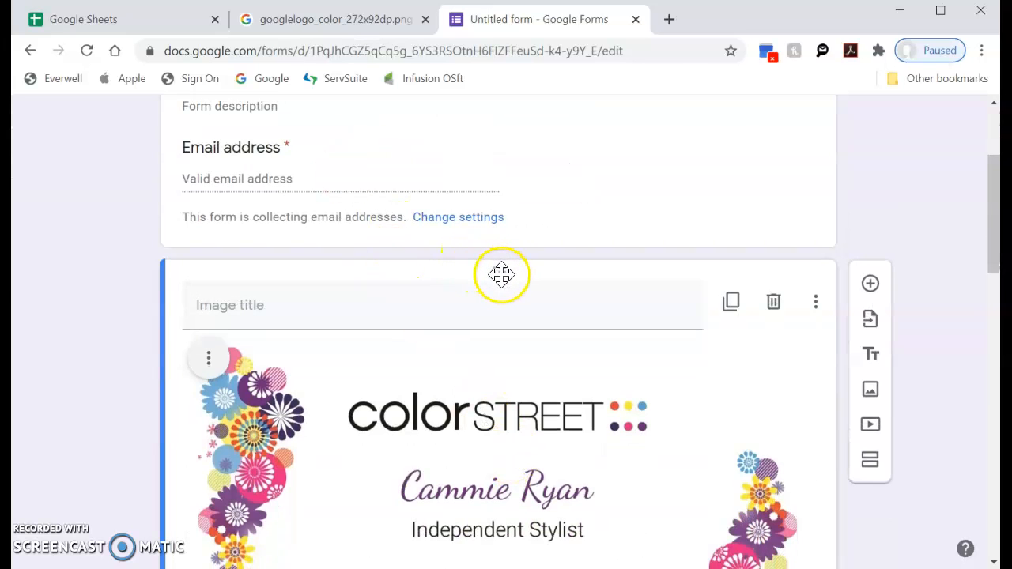
{"action": "scroll", "coordinate": [502, 261], "scroll_direction": "up", "scroll_amount": 1}
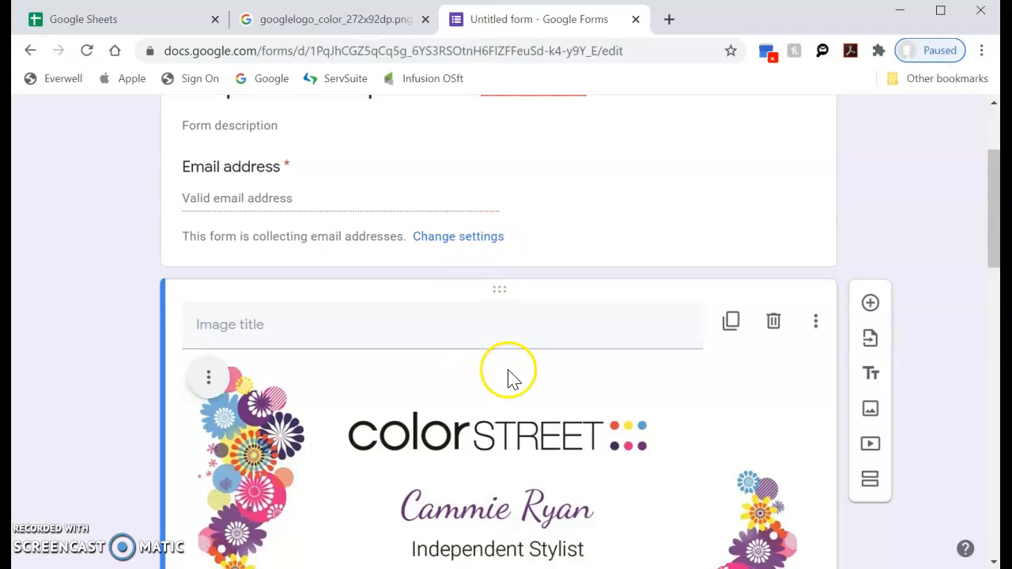
{"action": "scroll", "coordinate": [474, 364], "scroll_direction": "down", "scroll_amount": 3}
{"action": "scroll", "coordinate": [473, 361], "scroll_direction": "down", "scroll_amount": 12}
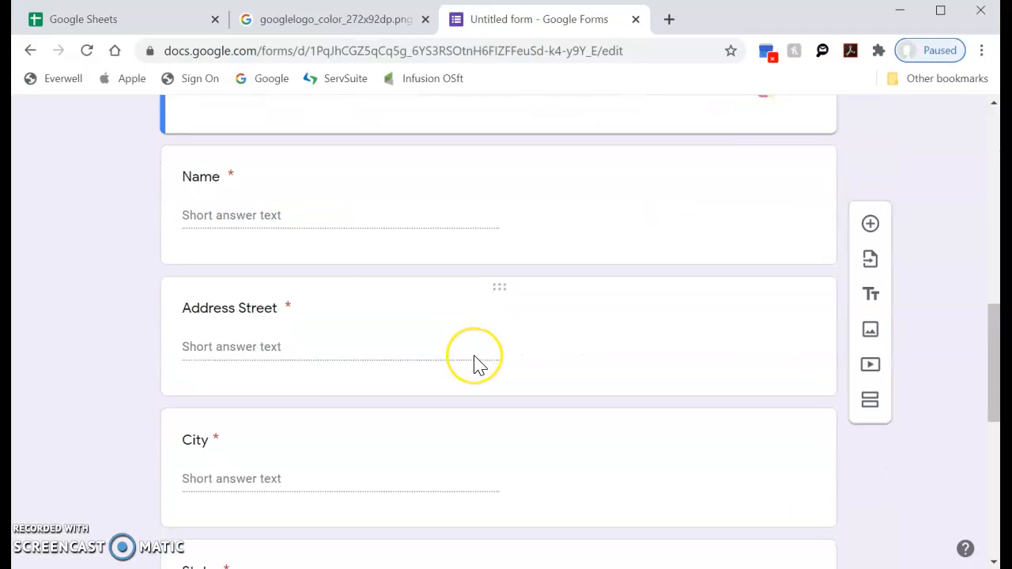
{"action": "scroll", "coordinate": [477, 364], "scroll_direction": "up", "scroll_amount": 15}
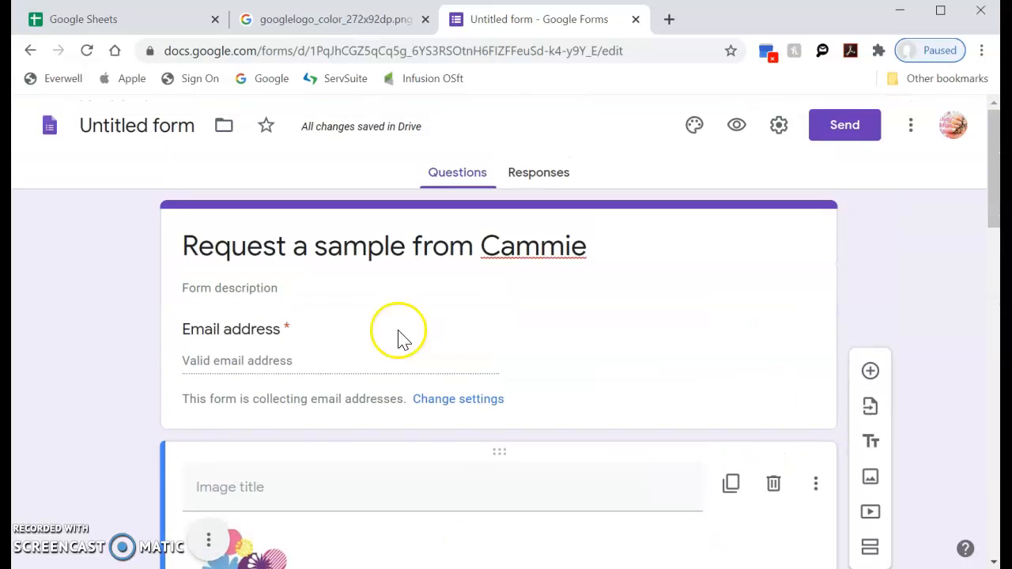
Add a new section between the form's title block and the business card image.
{"action": "left_click", "coordinate": [646, 232]}
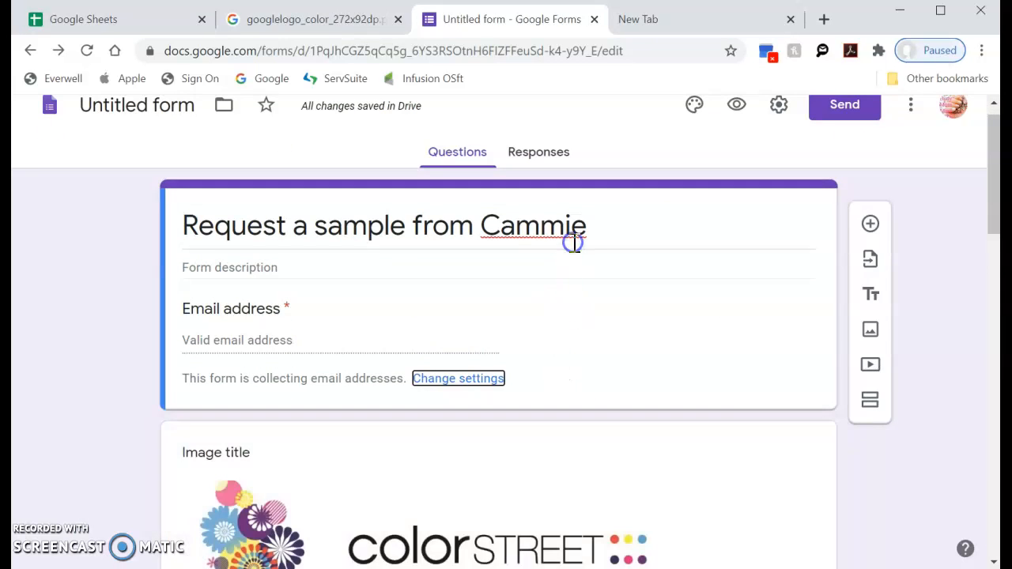
{"action": "scroll", "coordinate": [637, 348], "scroll_direction": "down", "scroll_amount": 4}
{"action": "scroll", "coordinate": [629, 347], "scroll_direction": "down", "scroll_amount": 4}
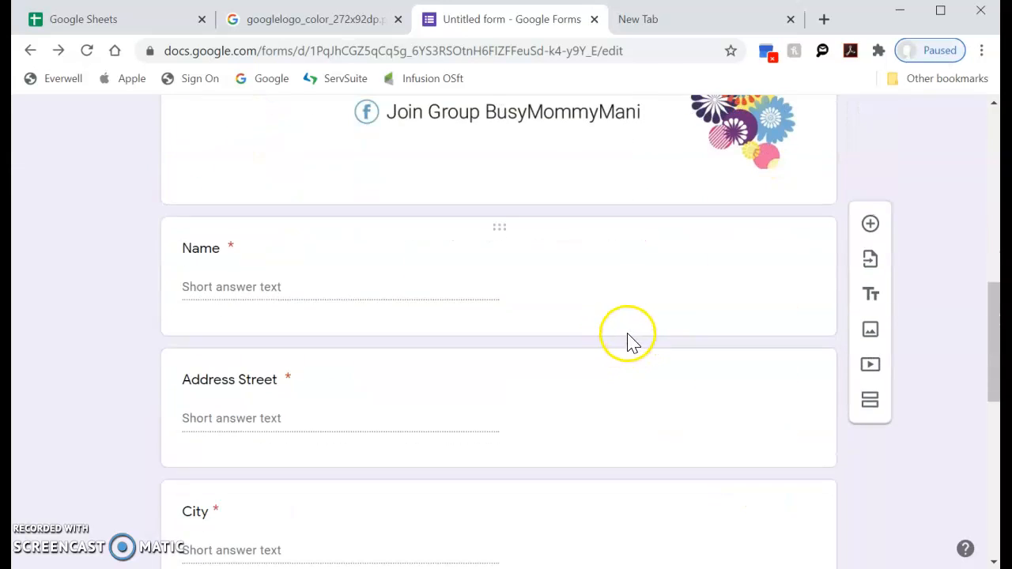
{"action": "scroll", "coordinate": [667, 340], "scroll_direction": "up", "scroll_amount": 5}
{"action": "scroll", "coordinate": [667, 344], "scroll_direction": "up", "scroll_amount": 4}
{"action": "scroll", "coordinate": [668, 340], "scroll_direction": "down", "scroll_amount": 5}
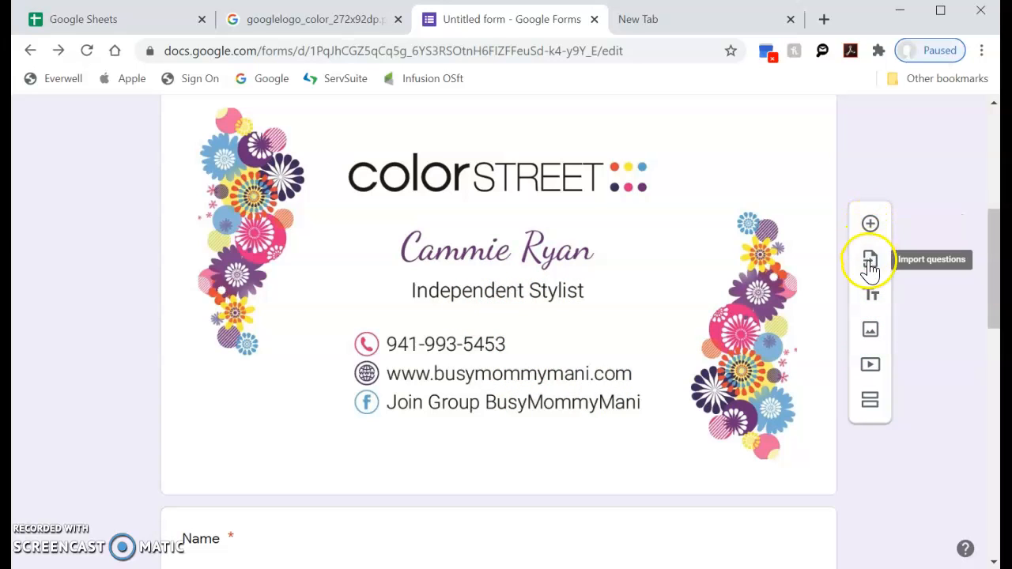
{"action": "left_click", "coordinate": [869, 403]}
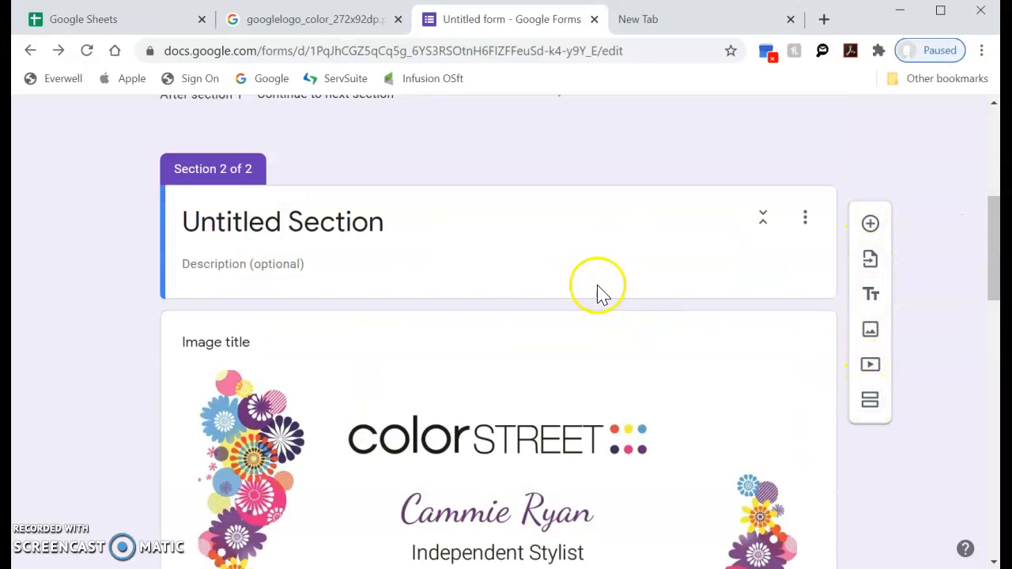
{"action": "scroll", "coordinate": [490, 290], "scroll_direction": "up", "scroll_amount": 5}
{"action": "scroll", "coordinate": [495, 285], "scroll_direction": "down", "scroll_amount": 1}
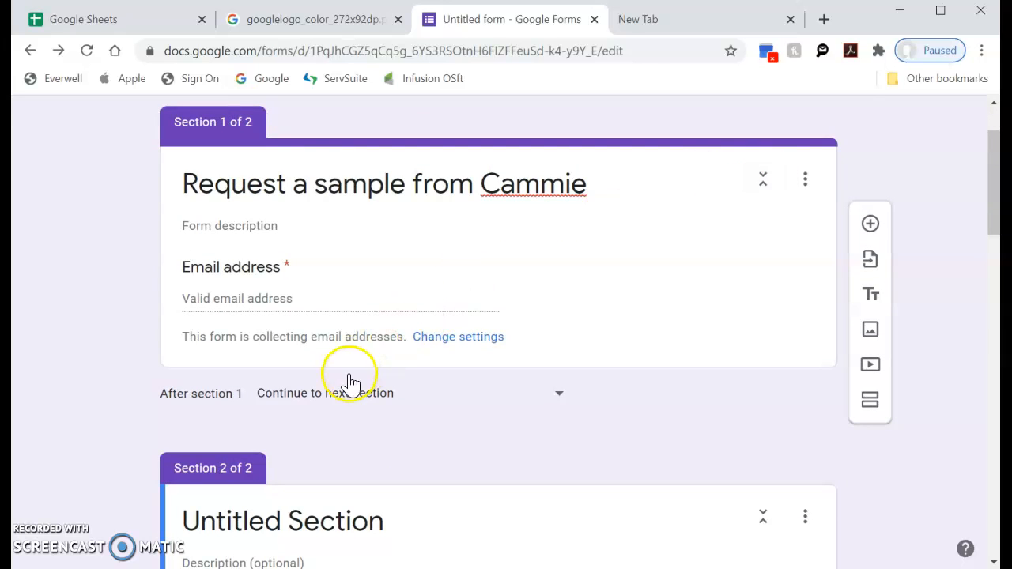
Route section 1 to section 2 (Untitled Section) and add a third section directly below section 2's header.
{"action": "left_click", "coordinate": [325, 399]}
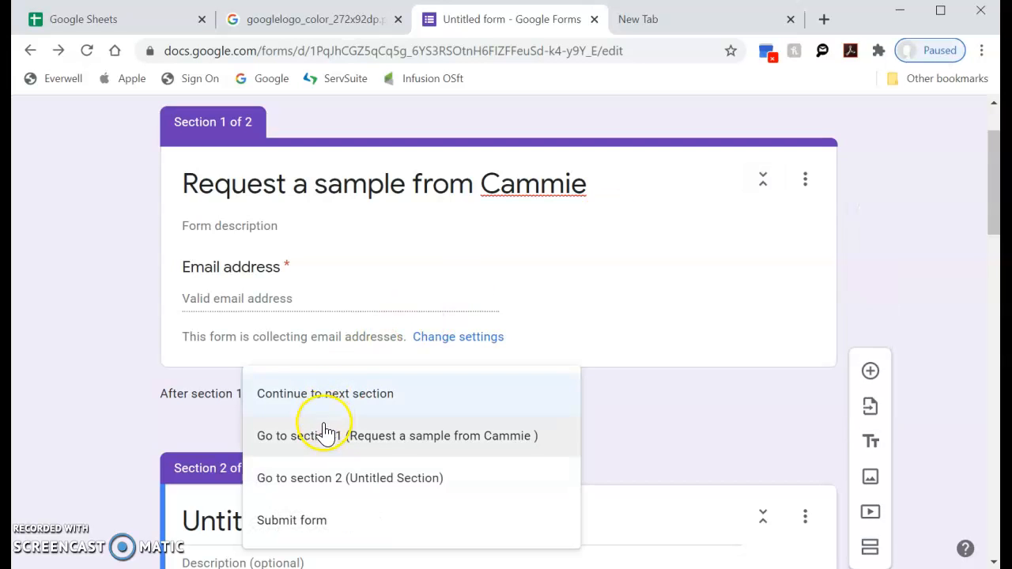
{"action": "left_click", "coordinate": [308, 484]}
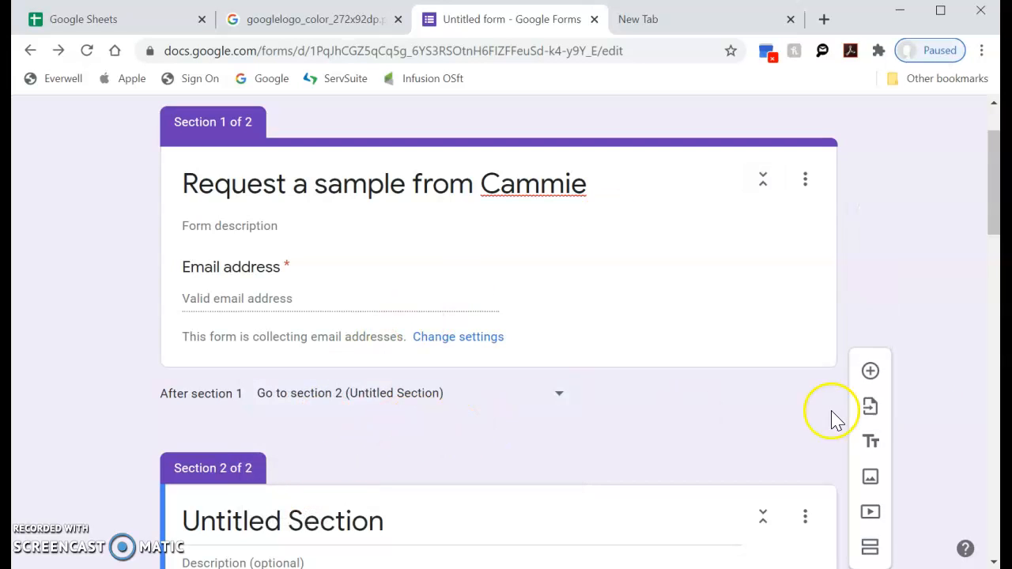
{"action": "scroll", "coordinate": [782, 480], "scroll_direction": "down", "scroll_amount": 3}
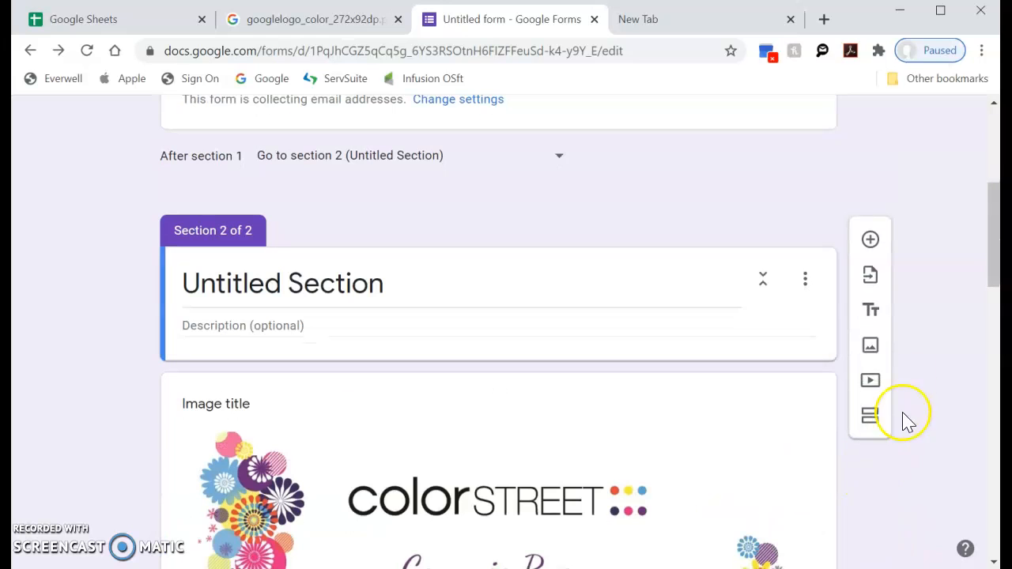
{"action": "left_click", "coordinate": [868, 419]}
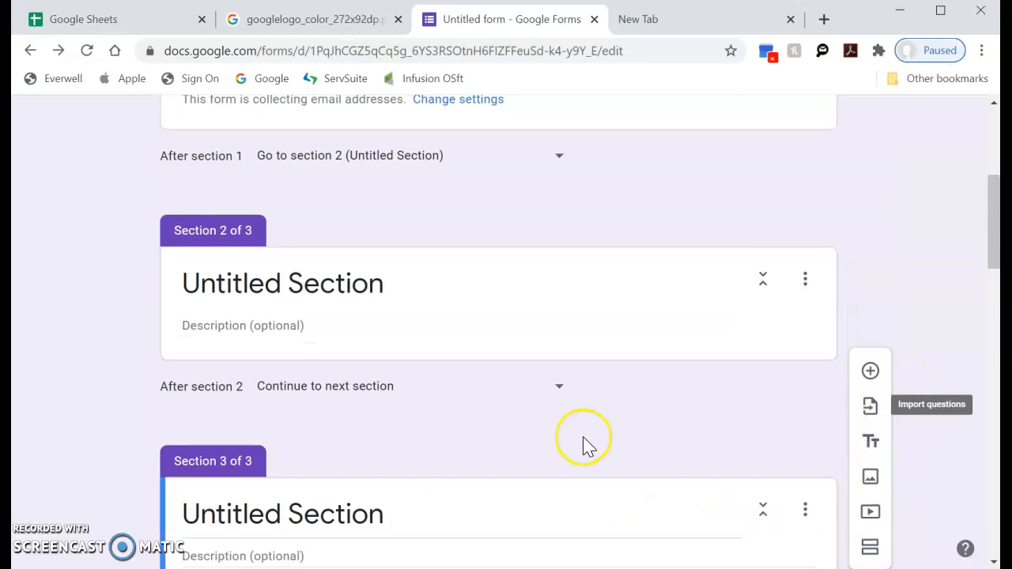
Set the navigation after section 1 to Continue to next section.
{"action": "right_click", "coordinate": [766, 272]}
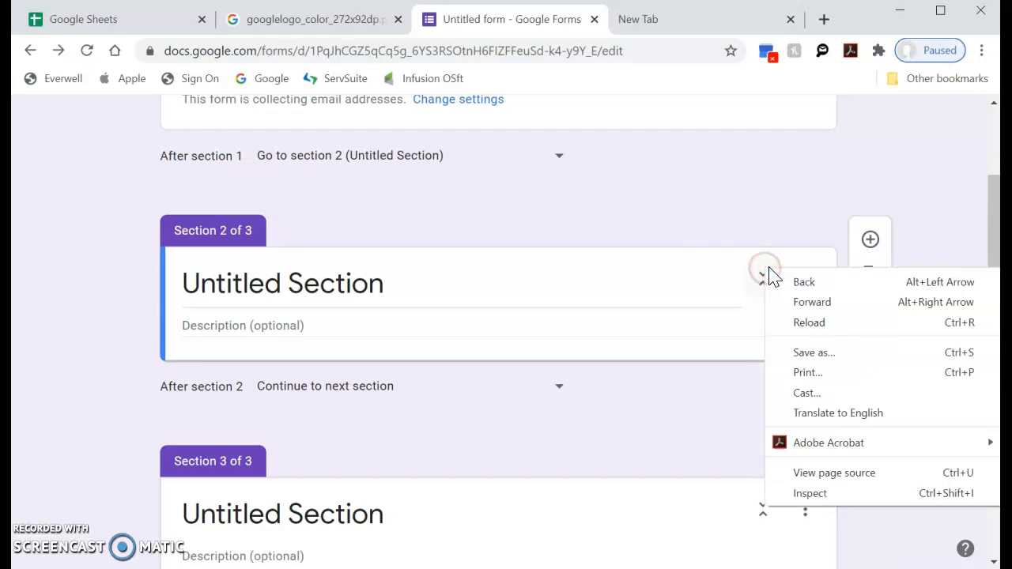
{"action": "left_click", "coordinate": [559, 173]}
{"action": "left_click", "coordinate": [558, 158]}
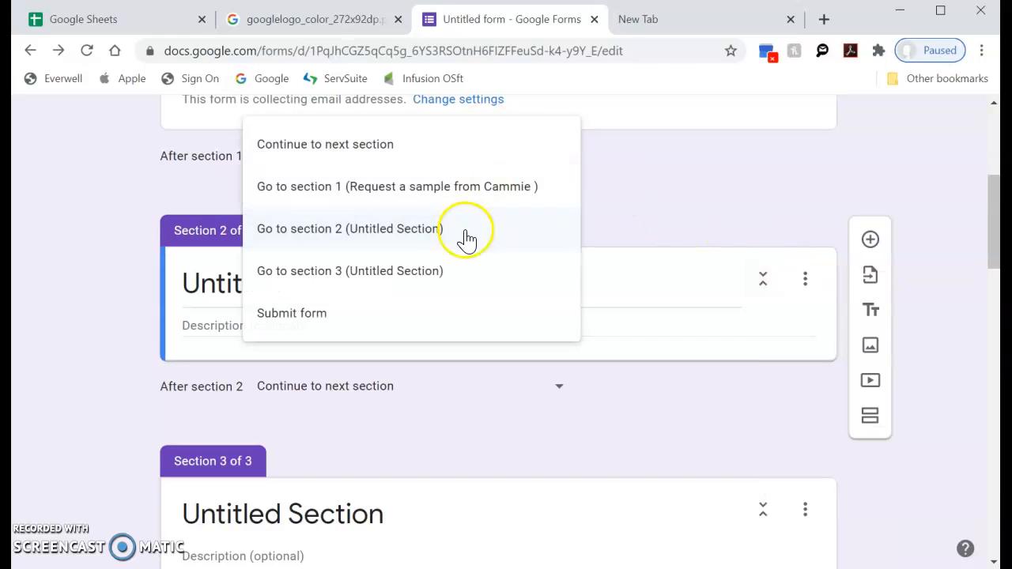
{"action": "left_click", "coordinate": [496, 147]}
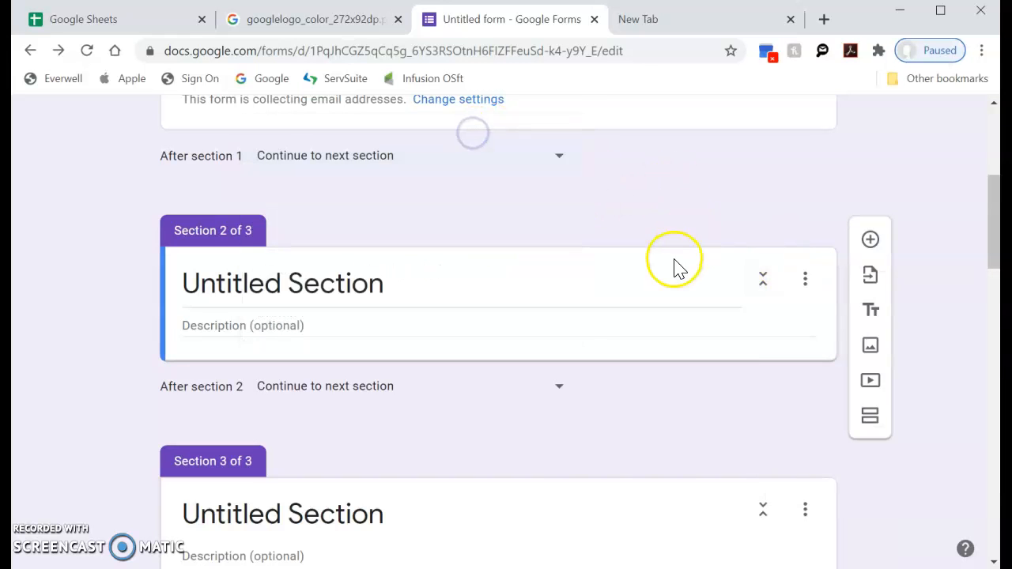
Return to the forms list and open the existing free sample request form opened on May 28, 2020.
{"action": "scroll", "coordinate": [672, 266], "scroll_direction": "up", "scroll_amount": 5}
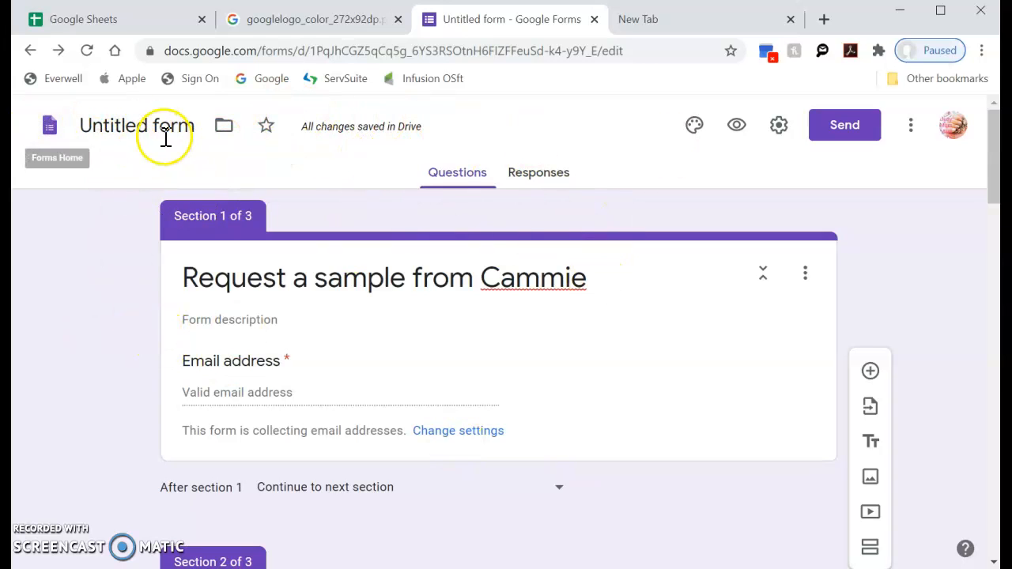
{"action": "left_click", "coordinate": [53, 132]}
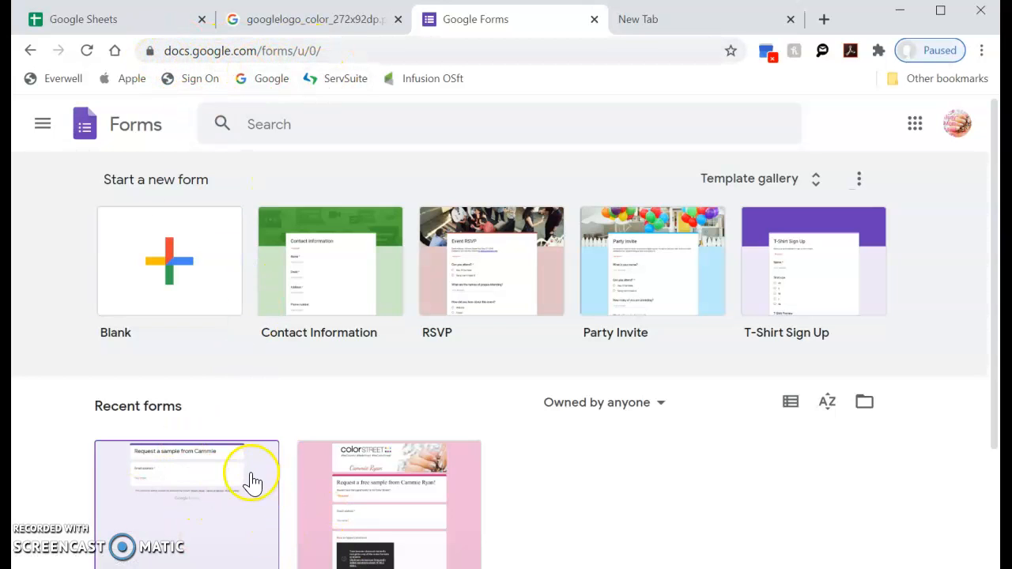
{"action": "scroll", "coordinate": [303, 357], "scroll_direction": "down", "scroll_amount": 2}
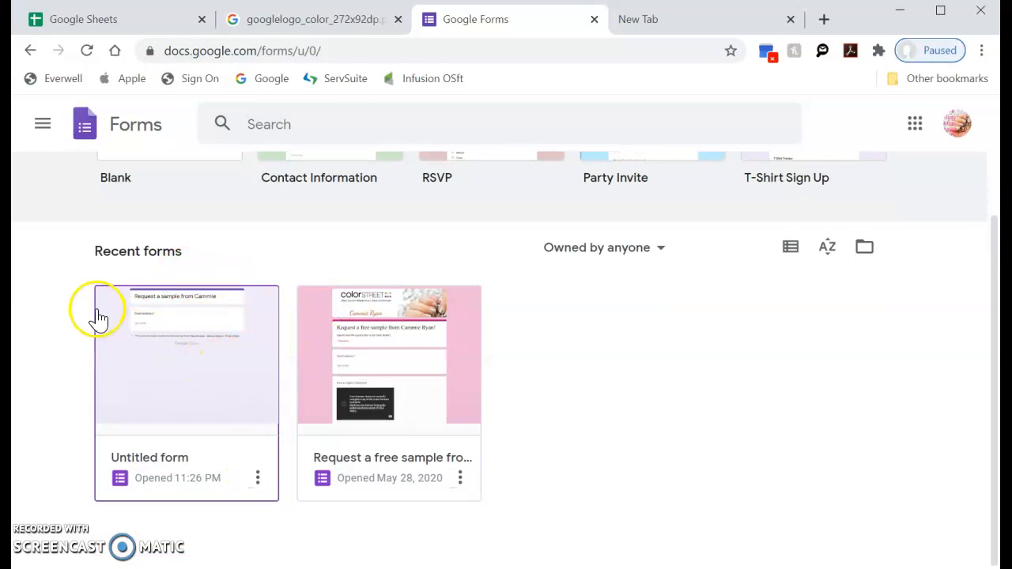
{"action": "left_click", "coordinate": [413, 346]}
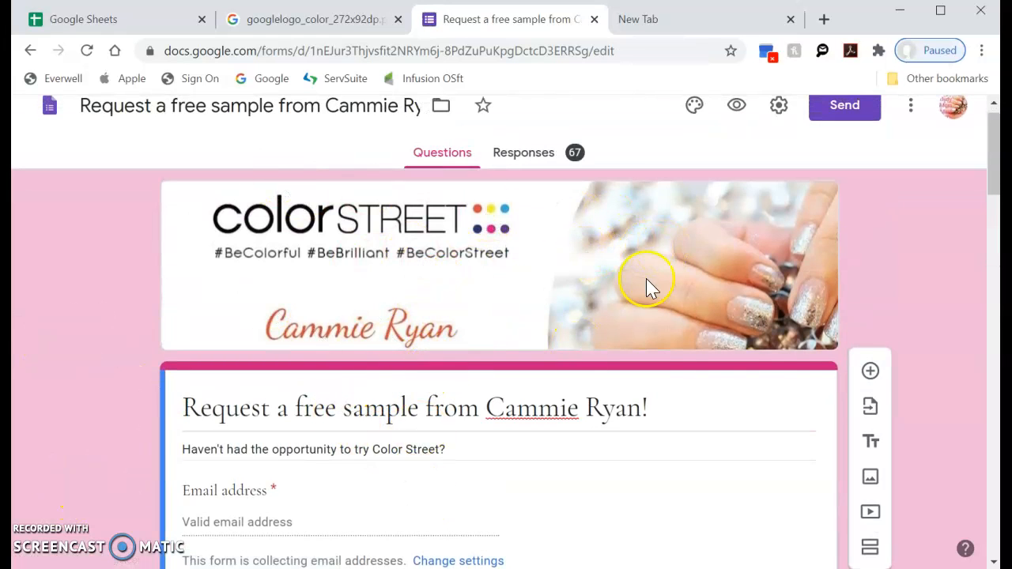
{"action": "scroll", "coordinate": [688, 386], "scroll_direction": "up", "scroll_amount": 1}
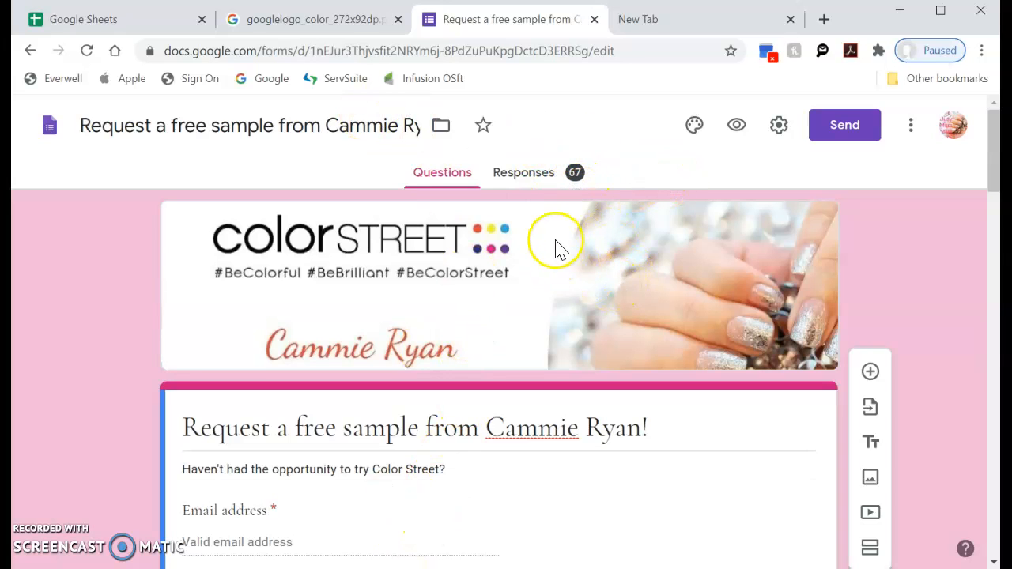
Generate a shortened share link for the free sample form and copy it.
{"action": "left_click", "coordinate": [843, 127]}
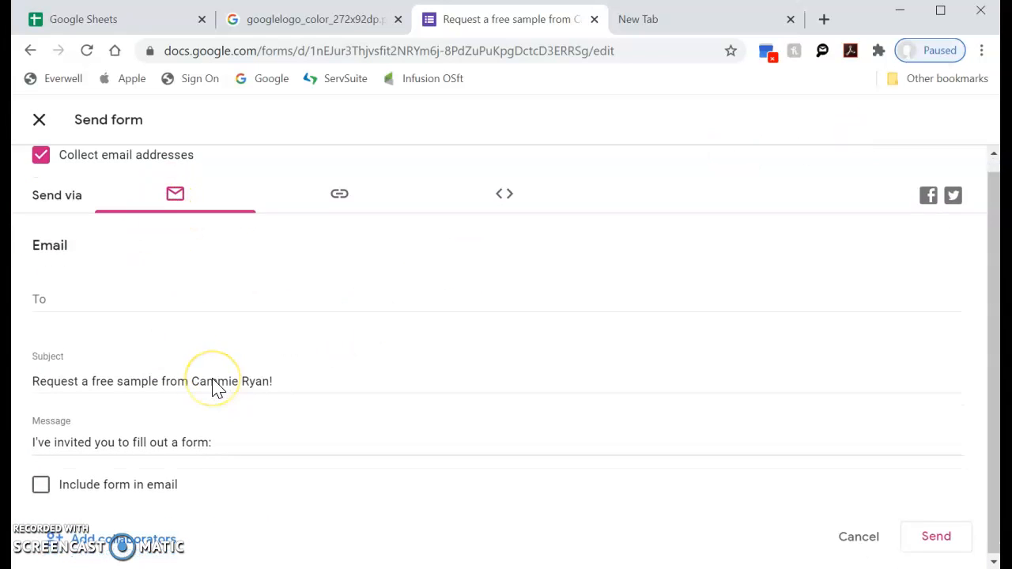
{"action": "left_click", "coordinate": [339, 208]}
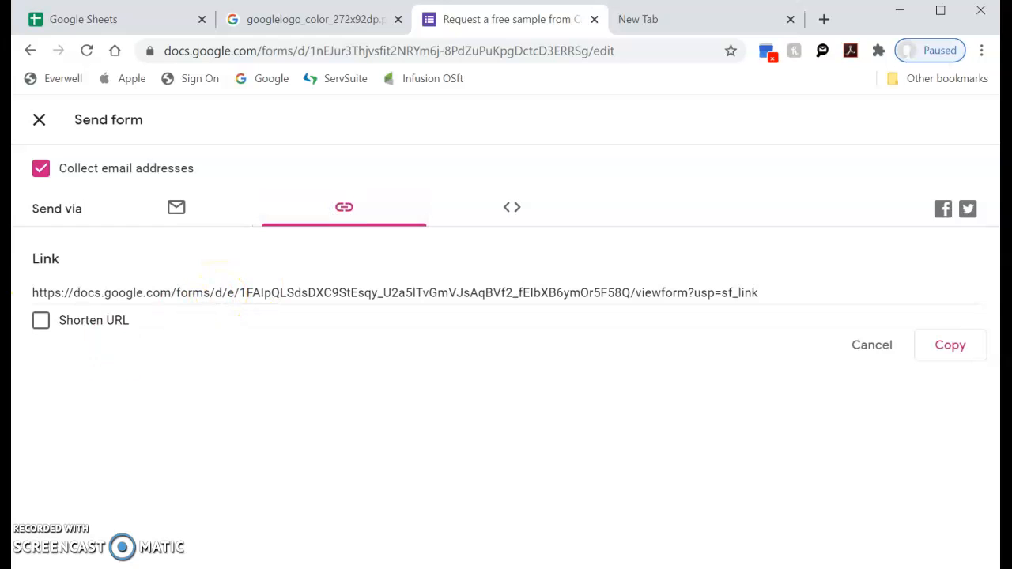
{"action": "left_click", "coordinate": [45, 322]}
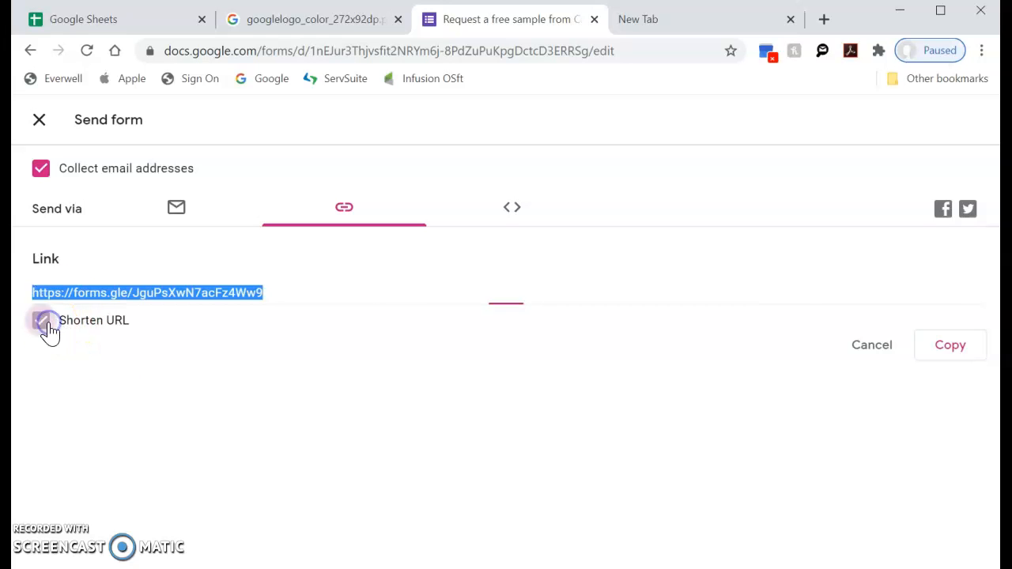
{"action": "right_click", "coordinate": [176, 299]}
{"action": "left_click", "coordinate": [204, 302]}
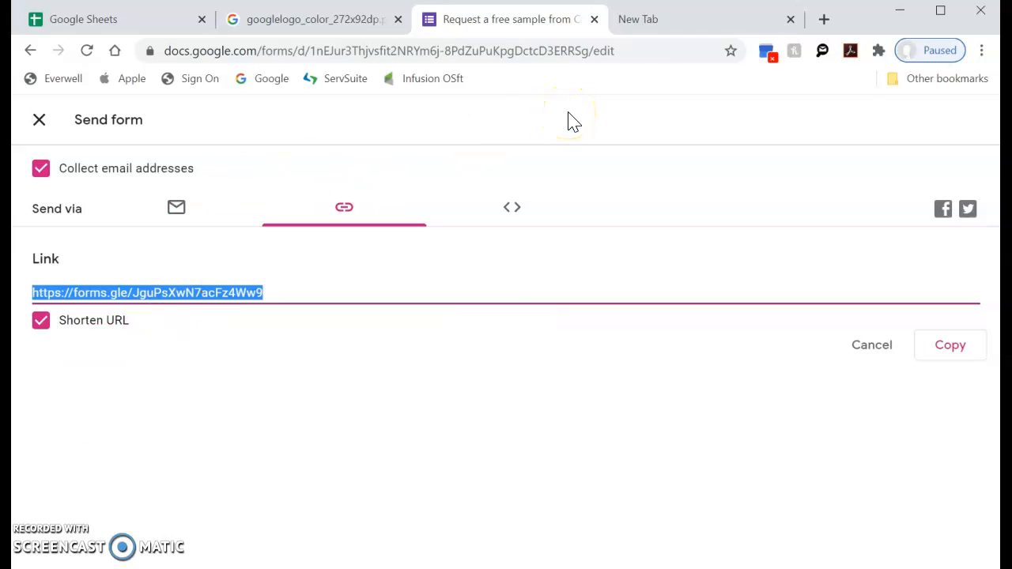
Open the copied form link in the empty New Tab browser tab.
{"action": "left_click", "coordinate": [688, 22]}
{"action": "left_click", "coordinate": [616, 52]}
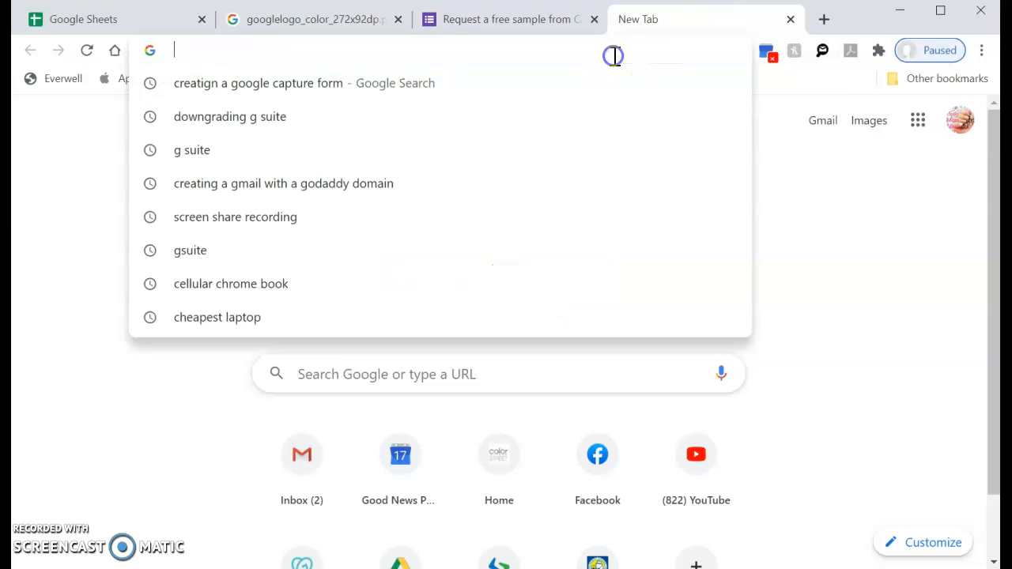
{"action": "type", "text": "v"}
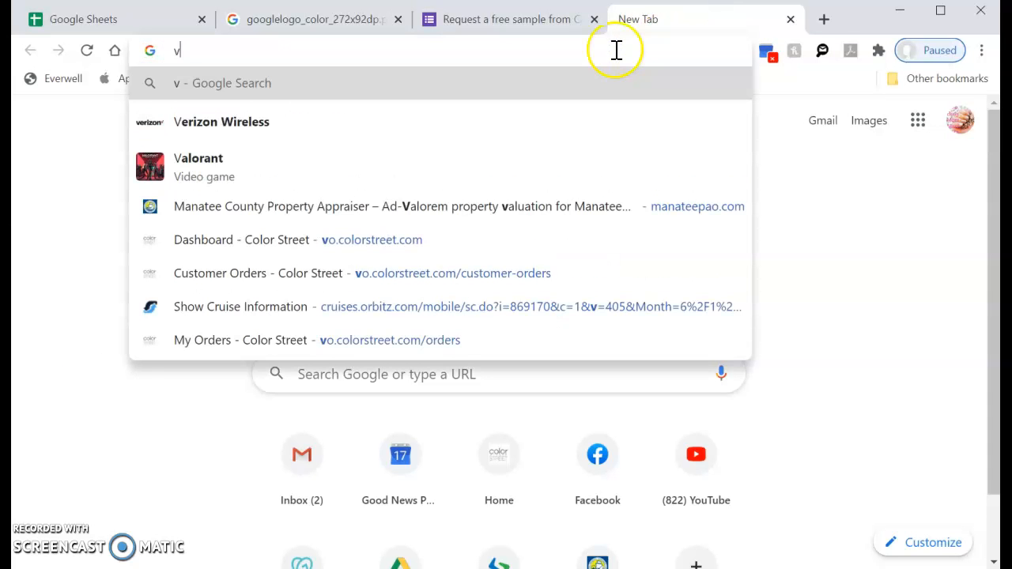
{"action": "key", "text": "BackSpace"}
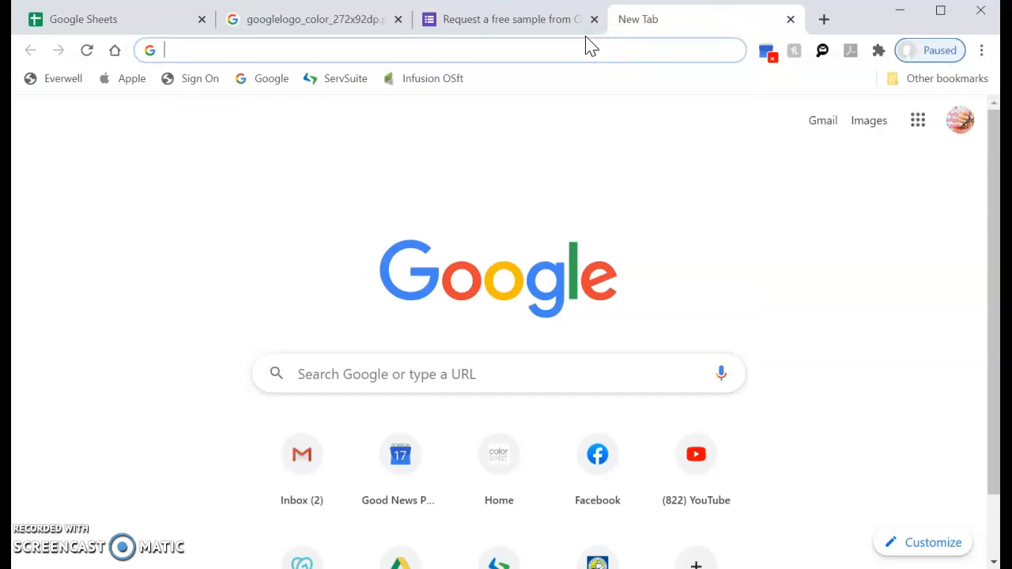
{"action": "key", "text": "ctrl+v"}
{"action": "key", "text": "Return"}
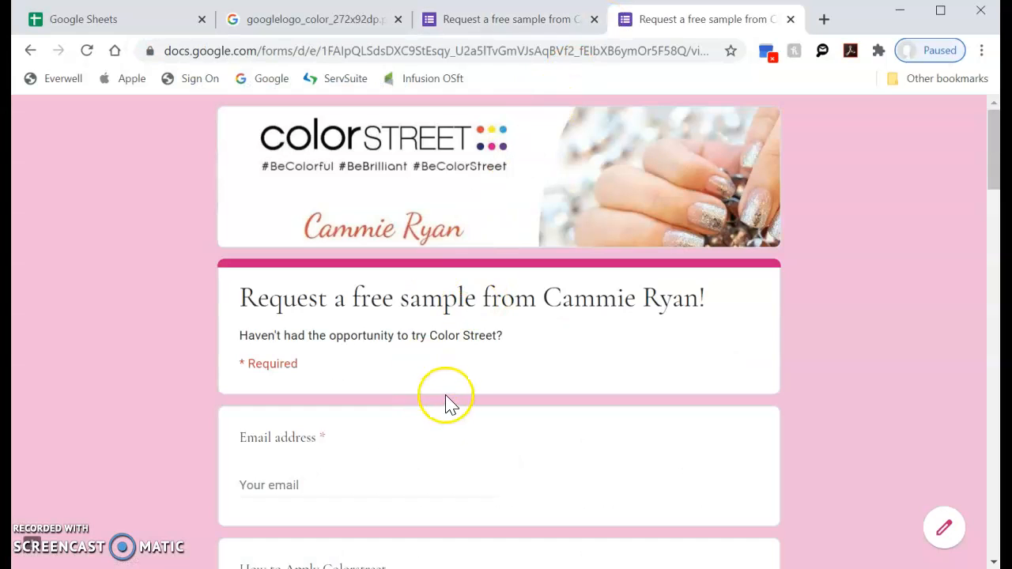
Review the live form down to its end and try submitting it without filling in any answers.
{"action": "scroll", "coordinate": [447, 403], "scroll_direction": "down", "scroll_amount": 3}
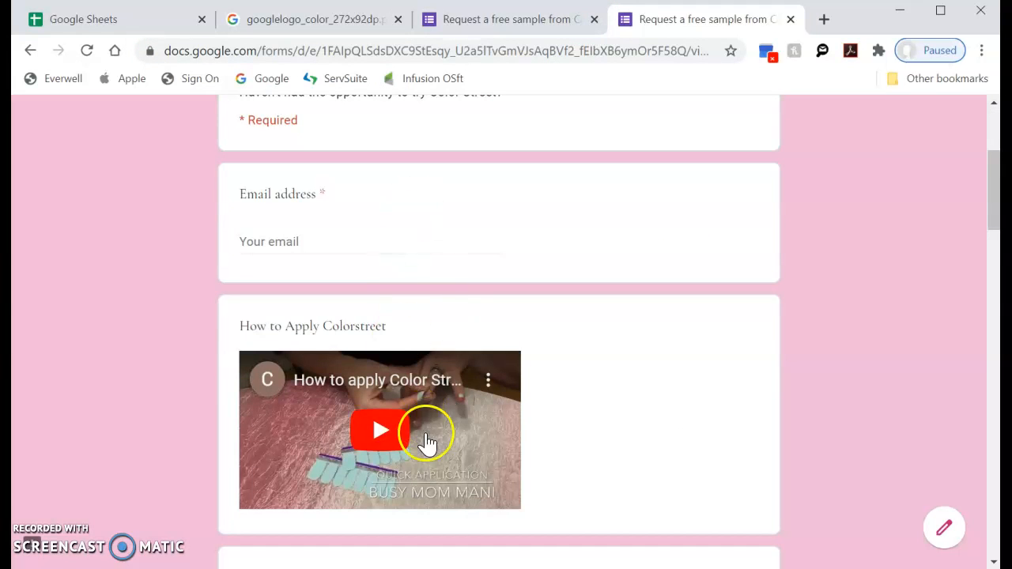
{"action": "scroll", "coordinate": [422, 440], "scroll_direction": "down", "scroll_amount": 5}
{"action": "scroll", "coordinate": [385, 423], "scroll_direction": "down", "scroll_amount": 10}
{"action": "left_click", "coordinate": [249, 383]}
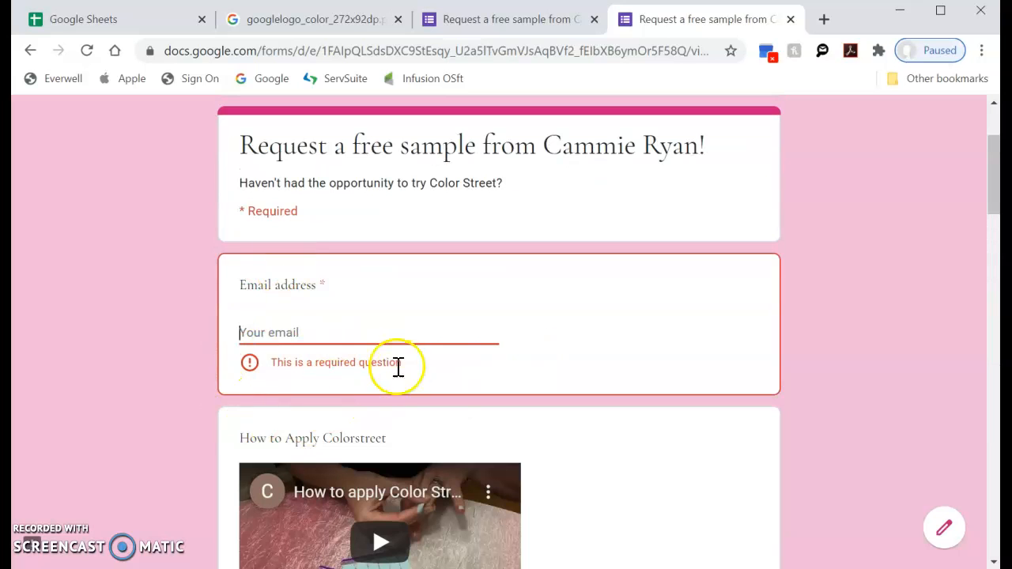
{"action": "scroll", "coordinate": [411, 400], "scroll_direction": "up", "scroll_amount": 2}
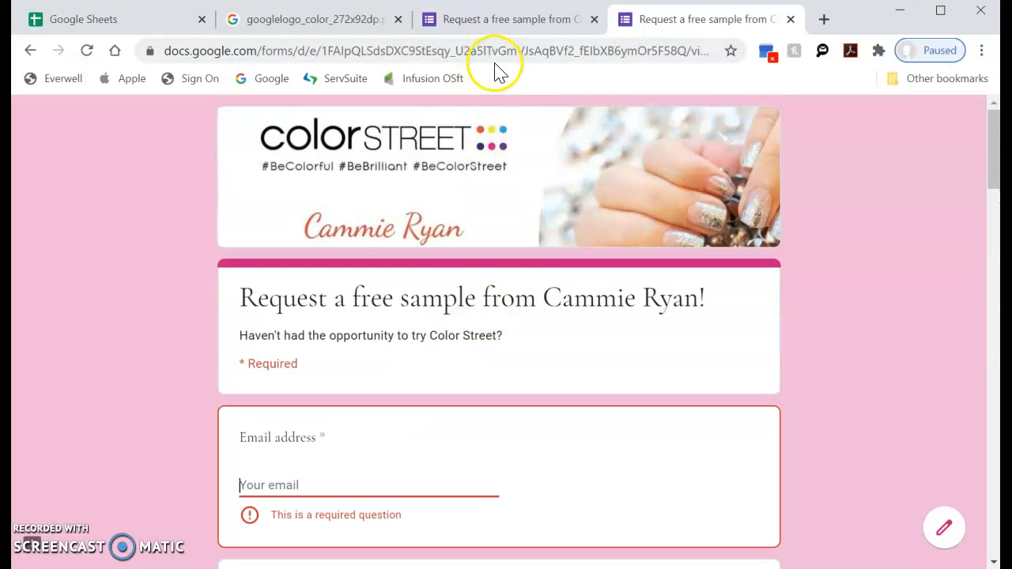
{"action": "left_click", "coordinate": [512, 19]}
{"action": "left_click", "coordinate": [717, 19]}
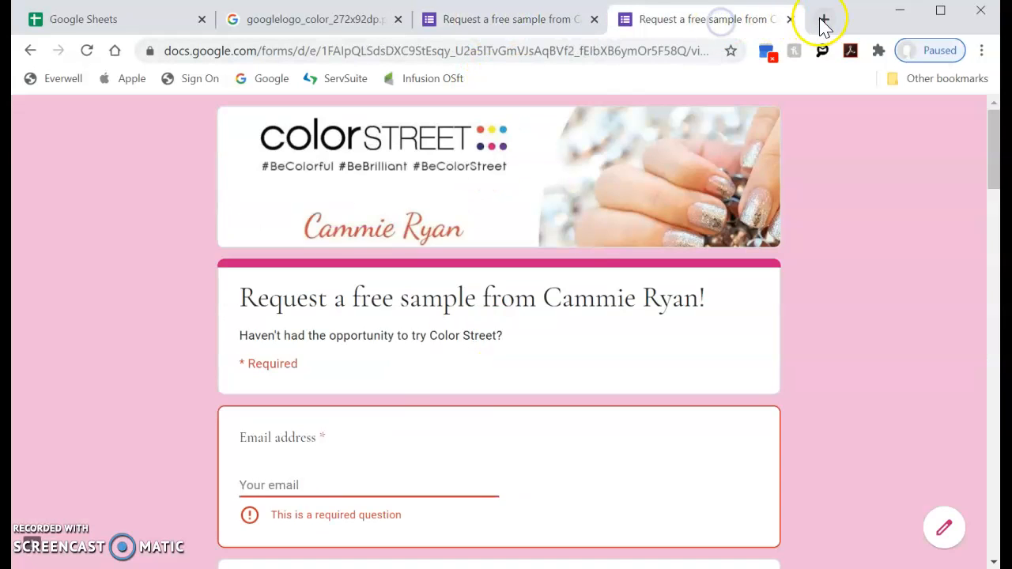
Open the Gmail inbox at gmail.com in a new browser tab.
{"action": "left_click", "coordinate": [824, 19]}
{"action": "left_click", "coordinate": [609, 44]}
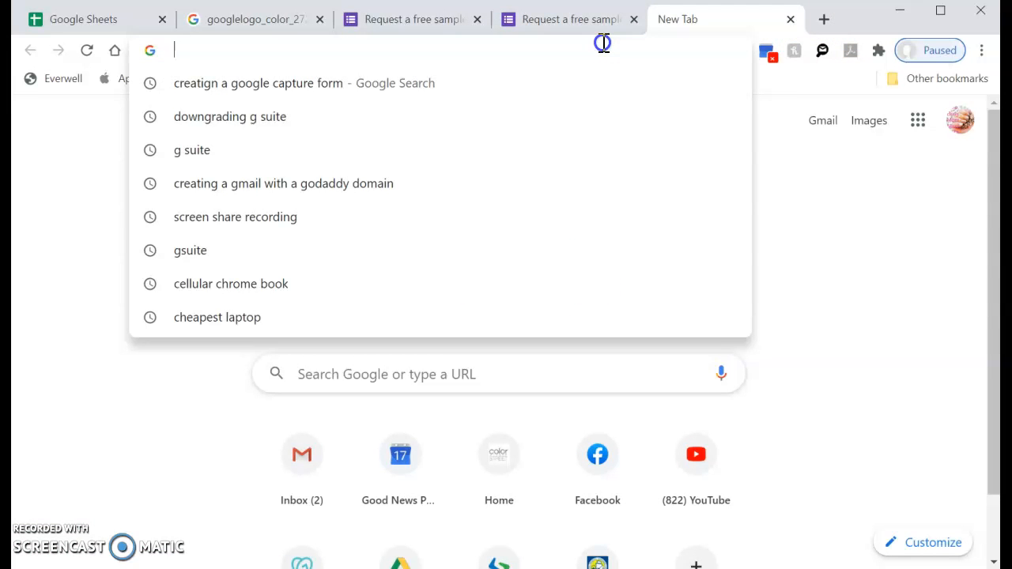
{"action": "type", "text": "gm"}
{"action": "key", "text": "Return"}
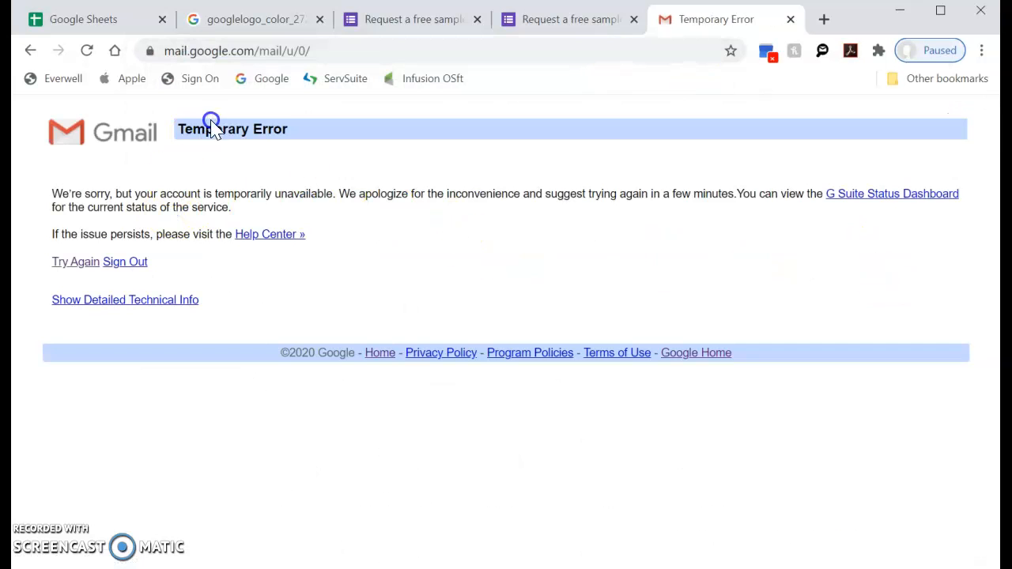
{"action": "left_click", "coordinate": [276, 50]}
{"action": "type", "text": "gmail.com"}
{"action": "key", "text": "Return"}
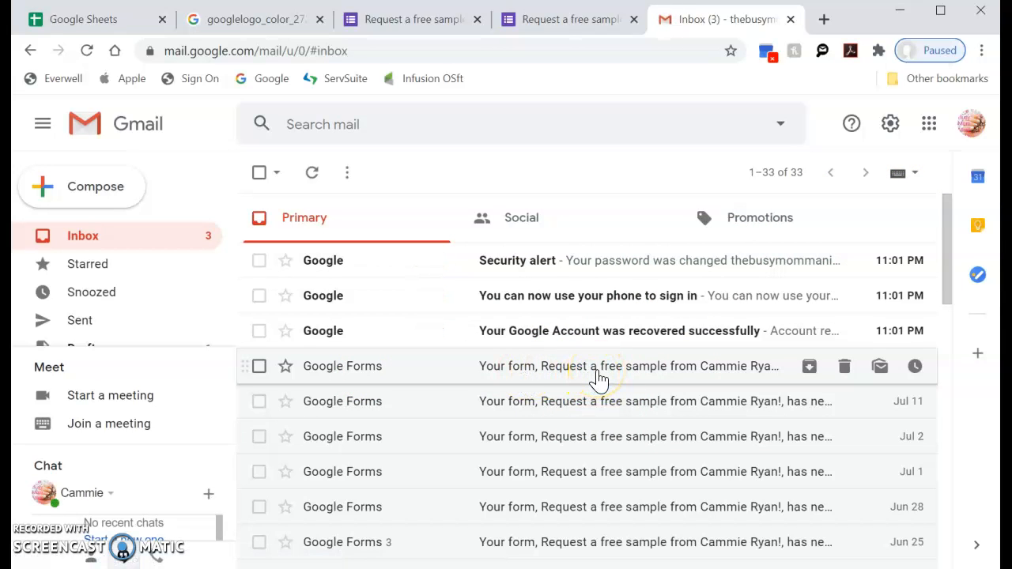
Open the most recent Google Forms notification email about new responses and examine its response summary.
{"action": "left_click", "coordinate": [599, 375]}
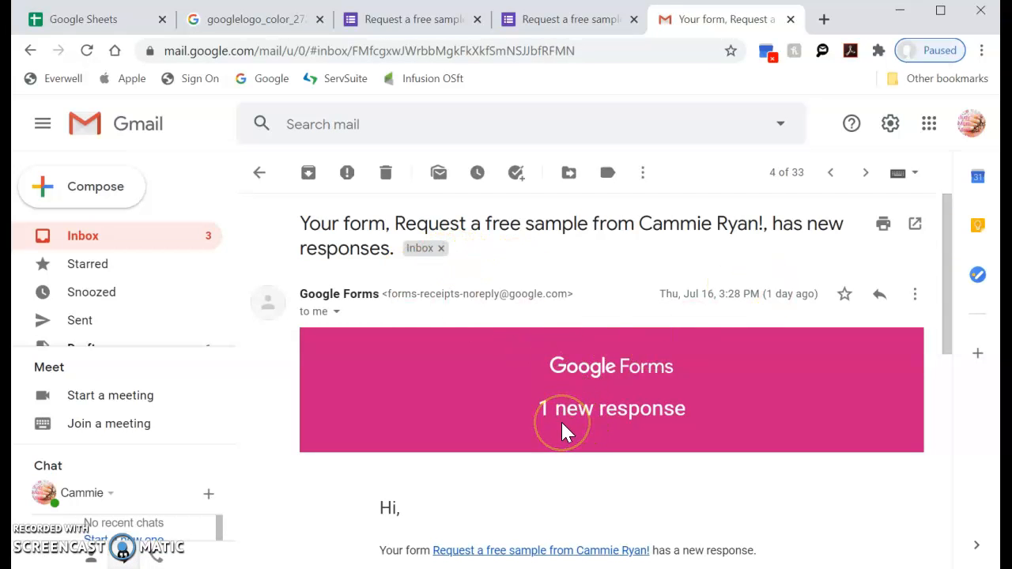
{"action": "scroll", "coordinate": [562, 423], "scroll_direction": "down", "scroll_amount": 10}
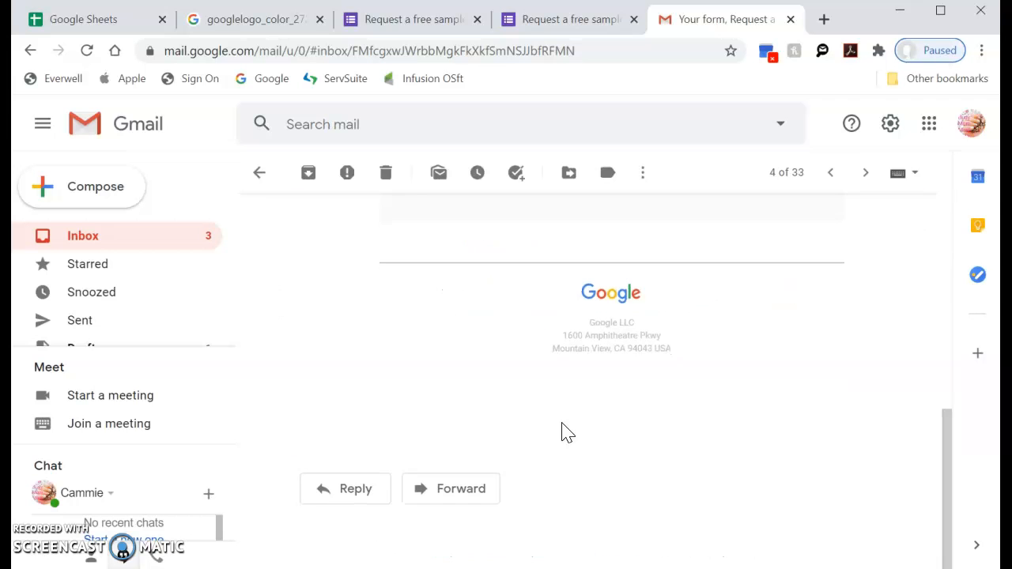
{"action": "scroll", "coordinate": [498, 427], "scroll_direction": "up", "scroll_amount": 1}
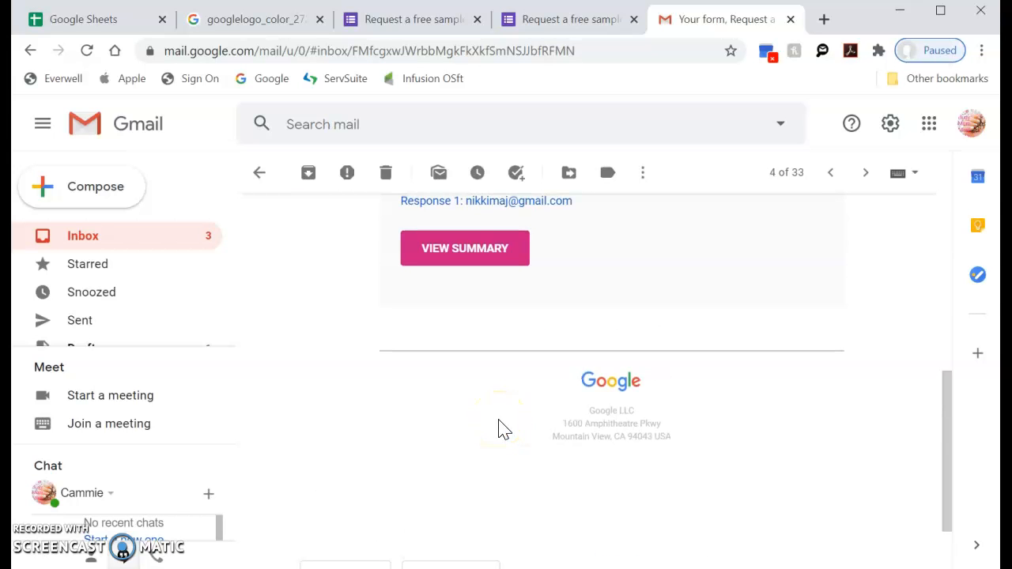
Open the response summary from the notification email, switch to individual responses, and review the first submission down to its end.
{"action": "left_click", "coordinate": [467, 253]}
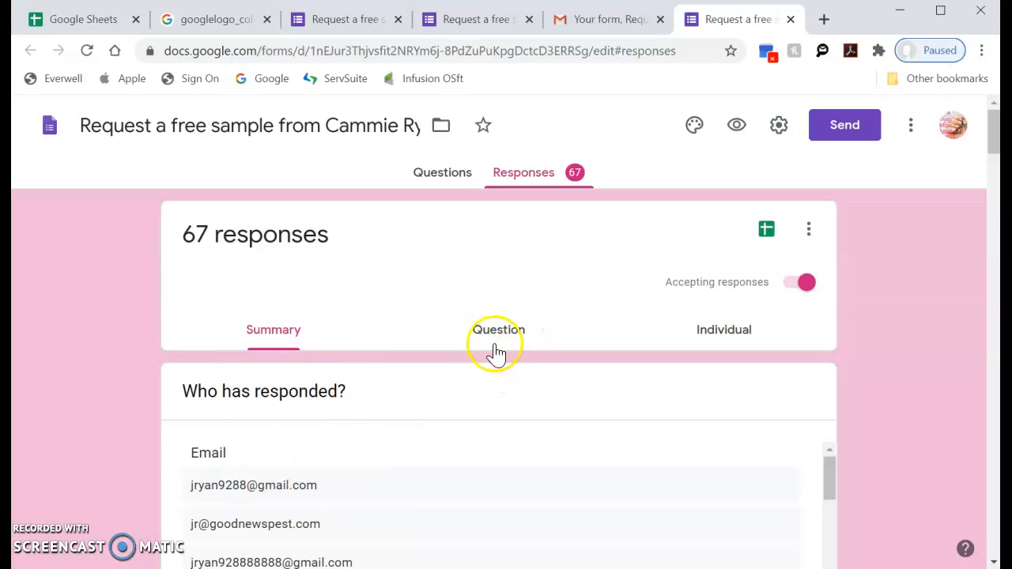
{"action": "left_click", "coordinate": [726, 341]}
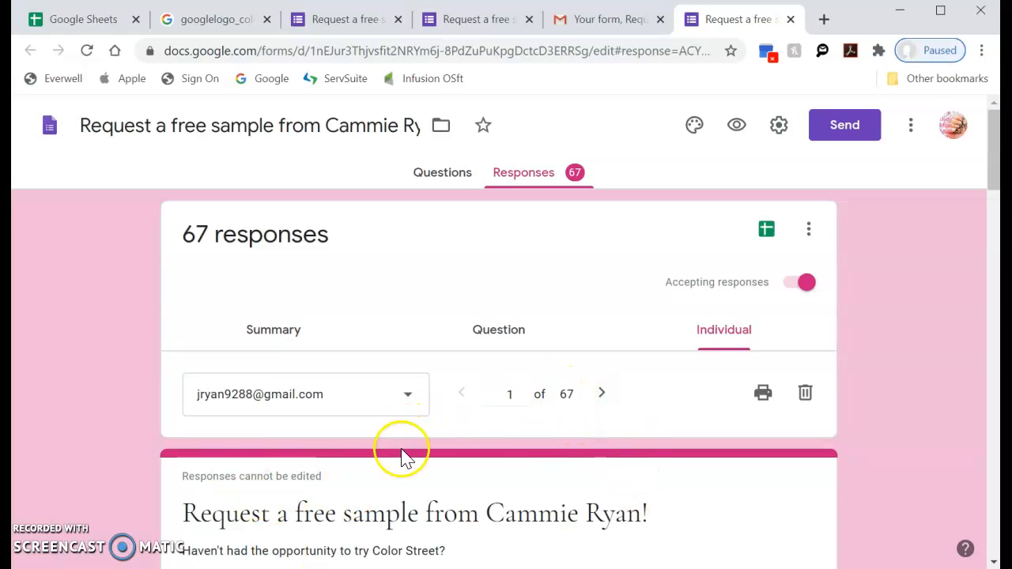
{"action": "scroll", "coordinate": [401, 466], "scroll_direction": "down", "scroll_amount": 1}
{"action": "scroll", "coordinate": [398, 468], "scroll_direction": "down", "scroll_amount": 3}
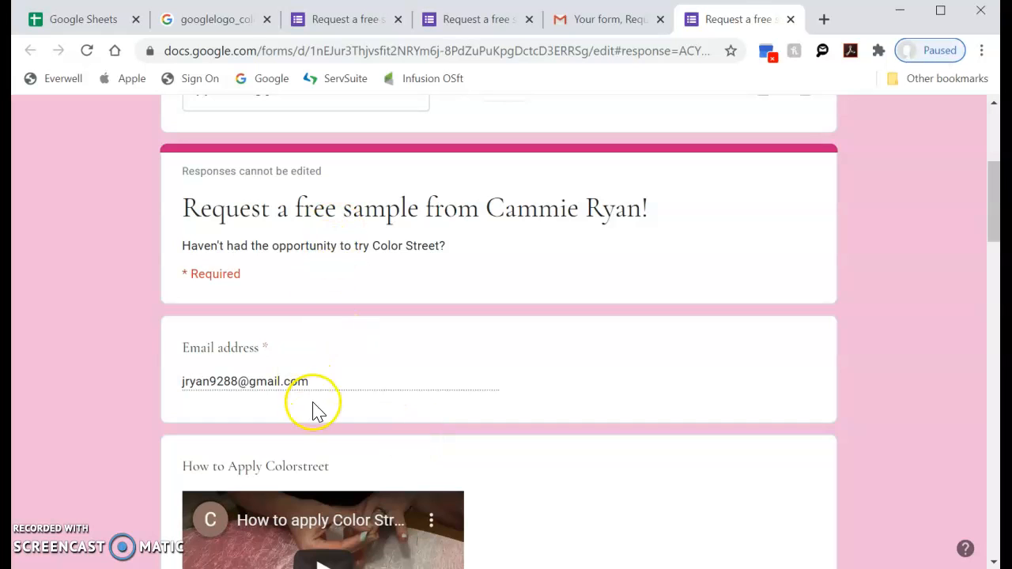
{"action": "scroll", "coordinate": [320, 403], "scroll_direction": "down", "scroll_amount": 1}
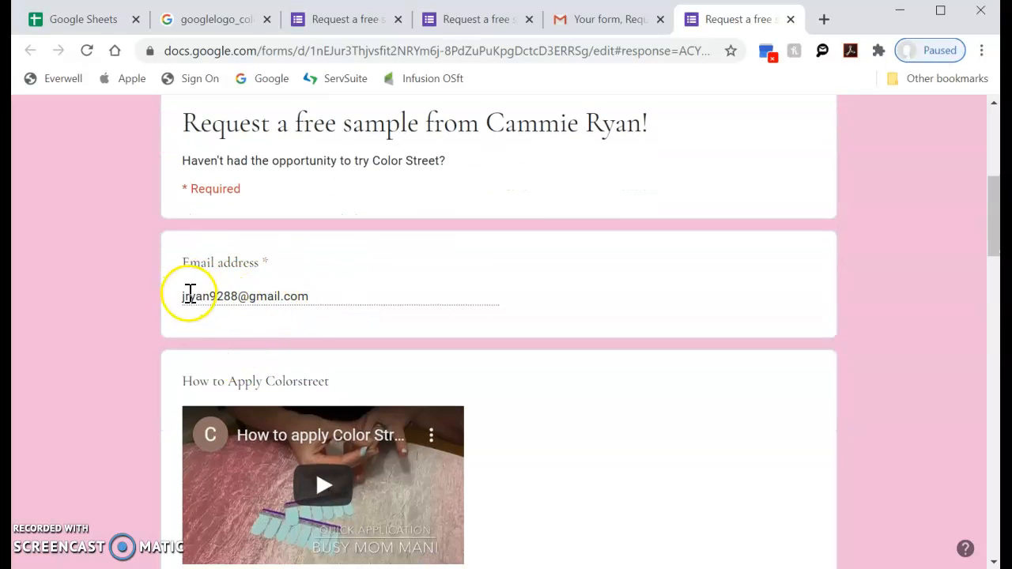
{"action": "scroll", "coordinate": [381, 324], "scroll_direction": "down", "scroll_amount": 3}
{"action": "scroll", "coordinate": [378, 324], "scroll_direction": "down", "scroll_amount": 3}
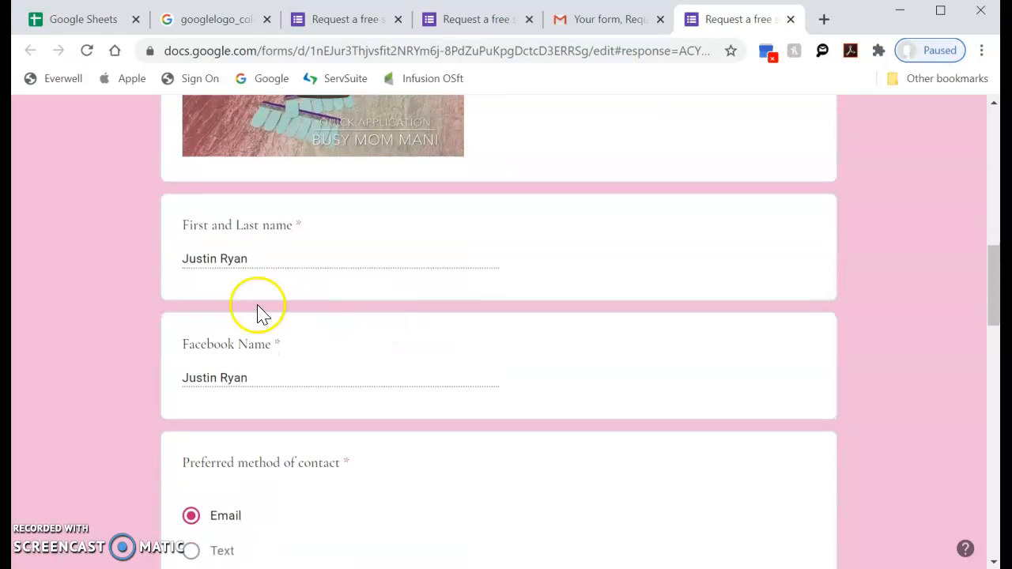
{"action": "scroll", "coordinate": [264, 389], "scroll_direction": "down", "scroll_amount": 5}
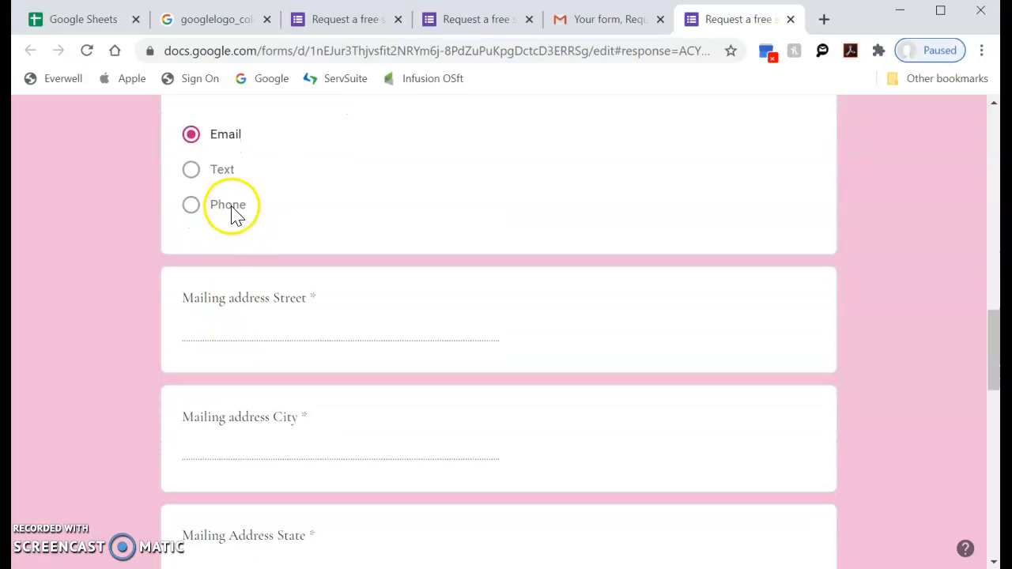
{"action": "scroll", "coordinate": [261, 237], "scroll_direction": "up", "scroll_amount": 1}
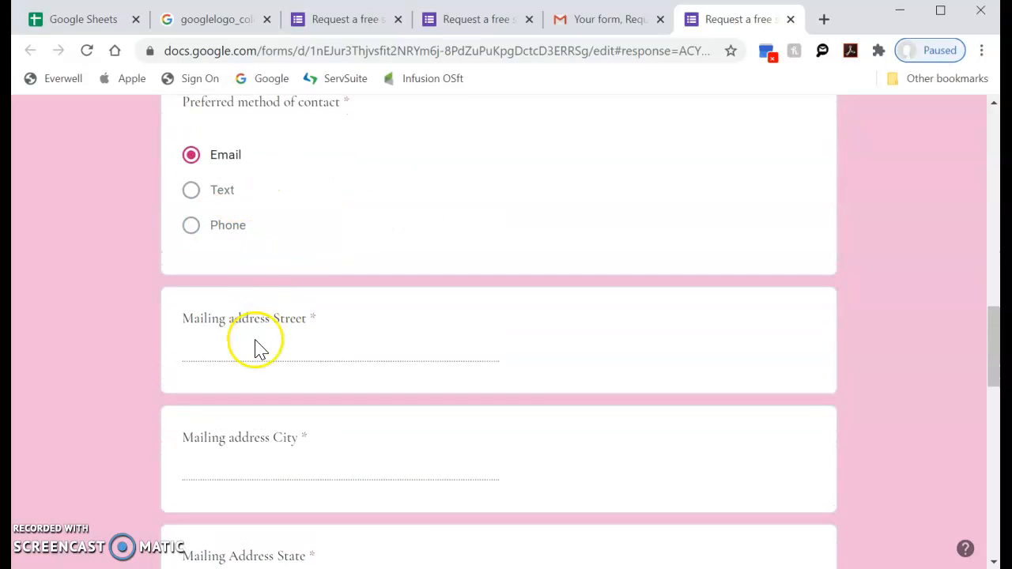
{"action": "scroll", "coordinate": [316, 379], "scroll_direction": "down", "scroll_amount": 5}
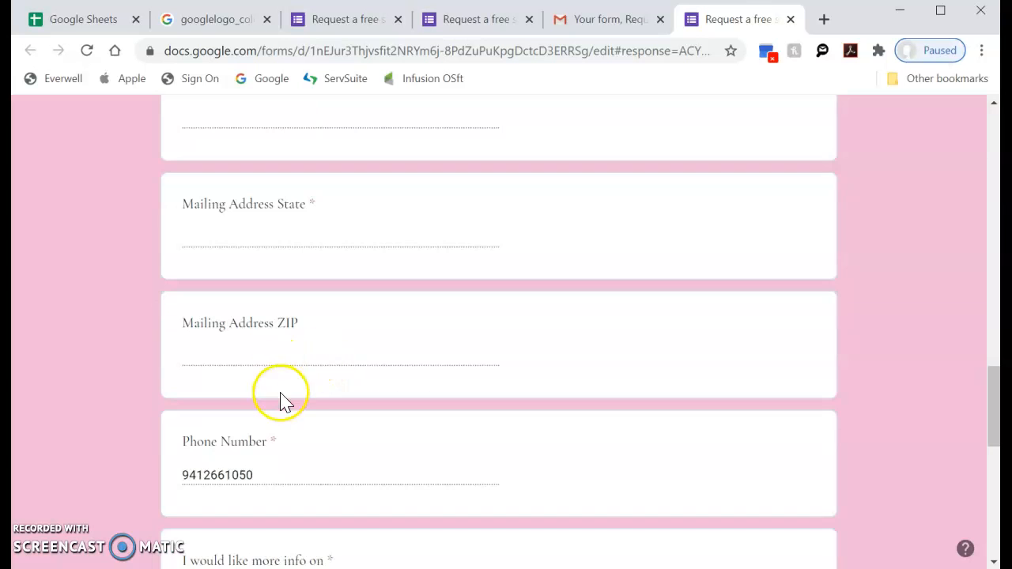
{"action": "scroll", "coordinate": [282, 402], "scroll_direction": "down", "scroll_amount": 8}
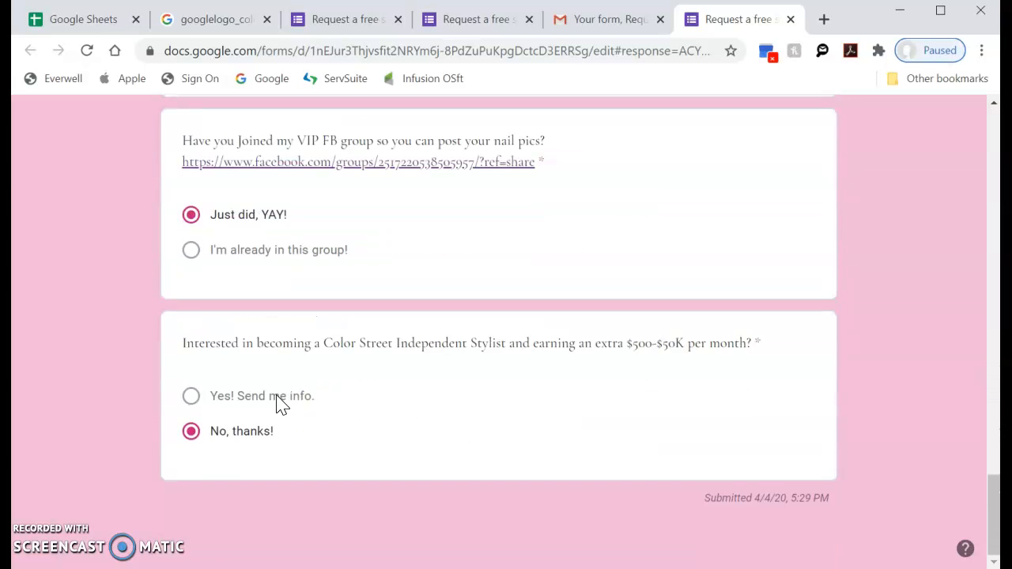
{"action": "key", "text": "Home"}
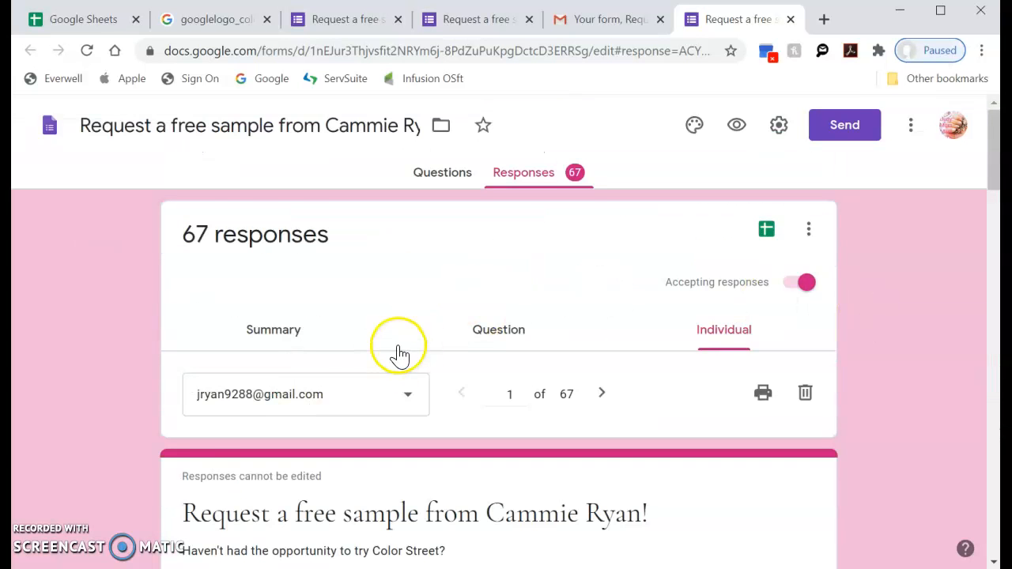
{"action": "scroll", "coordinate": [395, 355], "scroll_direction": "down", "scroll_amount": 4}
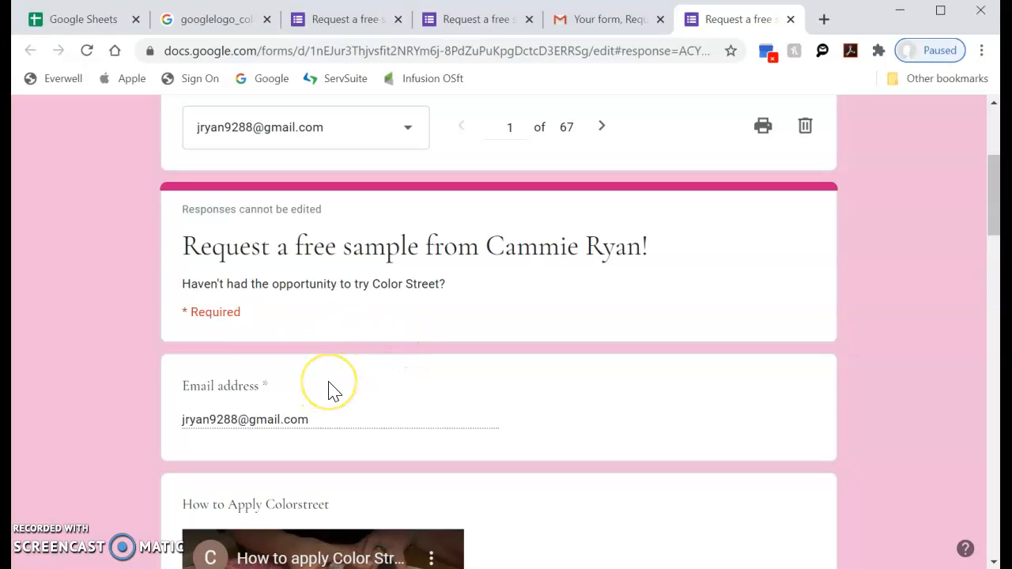
{"action": "scroll", "coordinate": [422, 361], "scroll_direction": "up", "scroll_amount": 4}
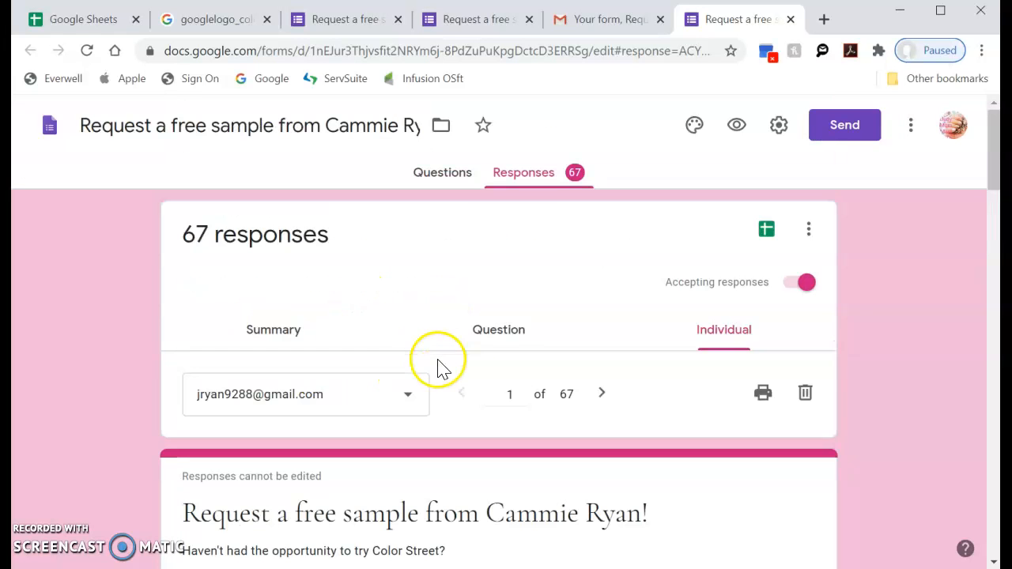
Open the spreadsheet linked to the form's responses and look through its rows for the submitted answers.
{"action": "left_click", "coordinate": [768, 231]}
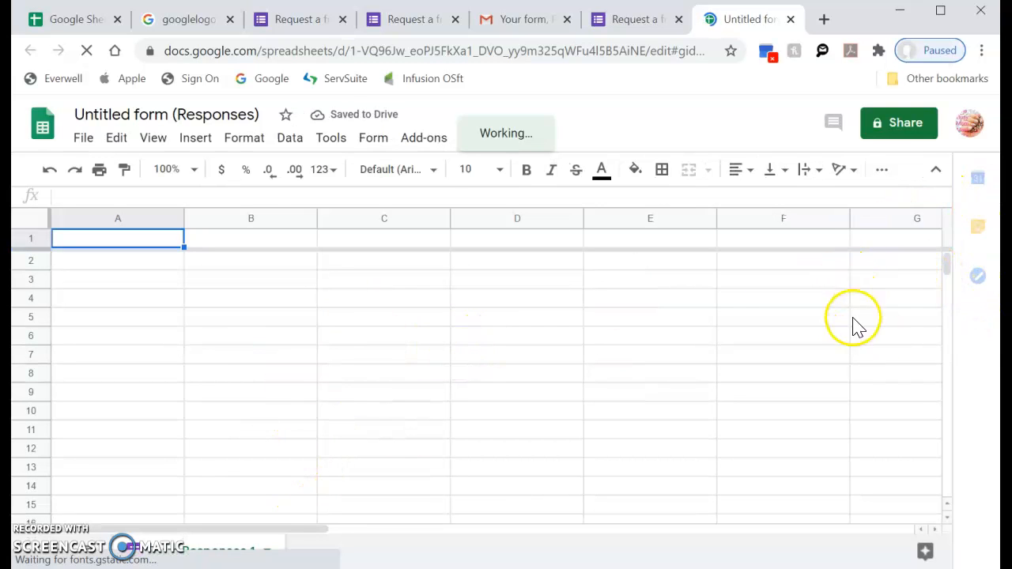
{"action": "left_click", "coordinate": [944, 277]}
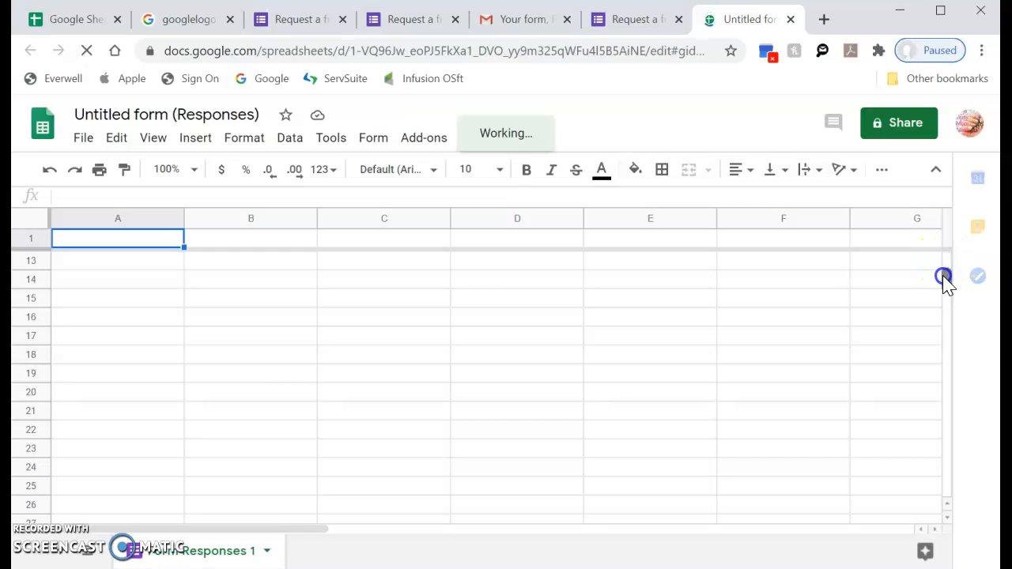
{"action": "left_click_drag", "start_coordinate": [945, 289], "coordinate": [935, 329]}
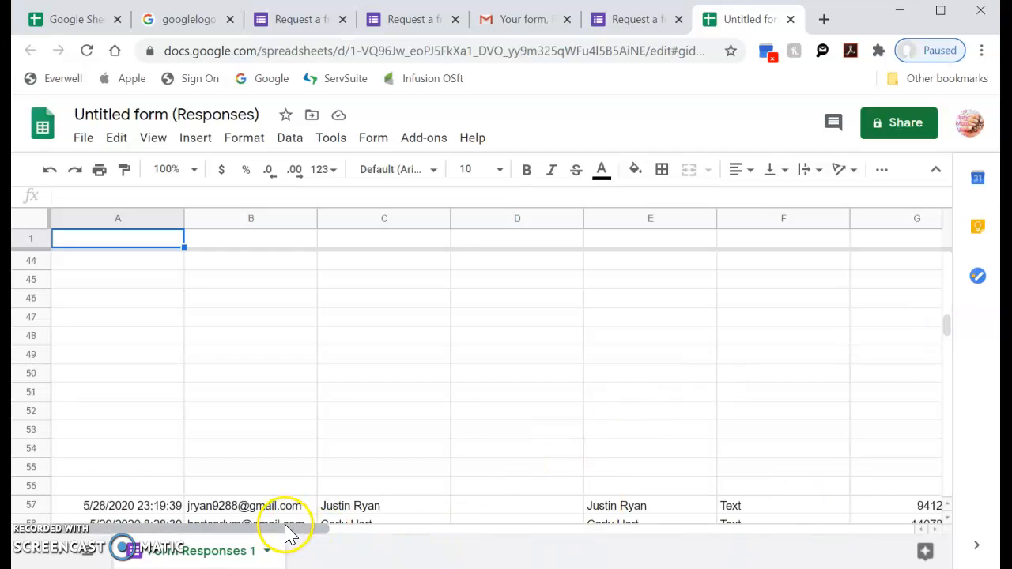
{"action": "left_click", "coordinate": [255, 529]}
{"action": "left_click_drag", "start_coordinate": [253, 528], "coordinate": [212, 540]}
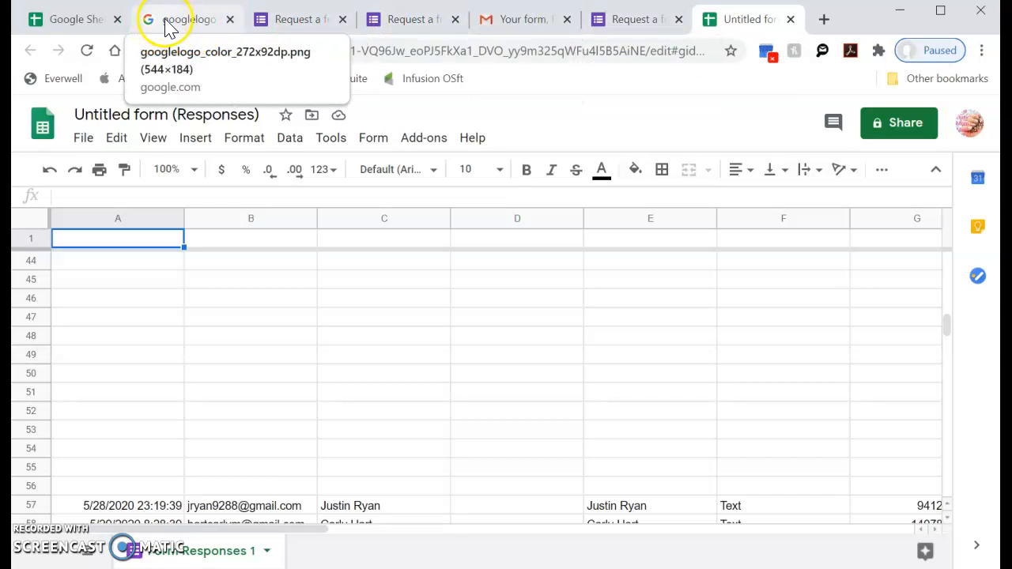
In the browser tab showing the finished form's send options, go to the Google Forms home page and create a blank form.
{"action": "left_click", "coordinate": [280, 21]}
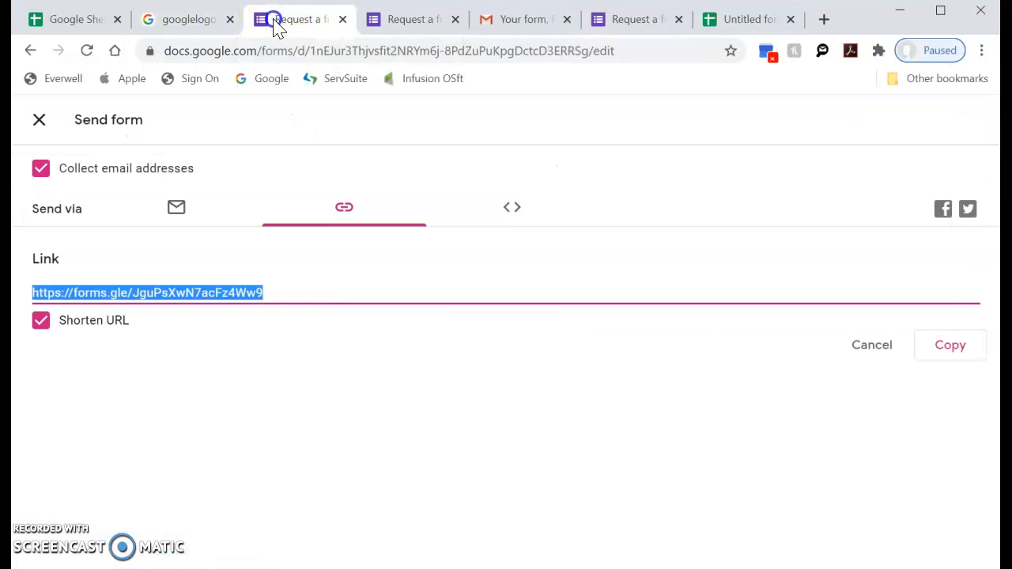
{"action": "left_click", "coordinate": [237, 76]}
{"action": "left_click", "coordinate": [245, 55]}
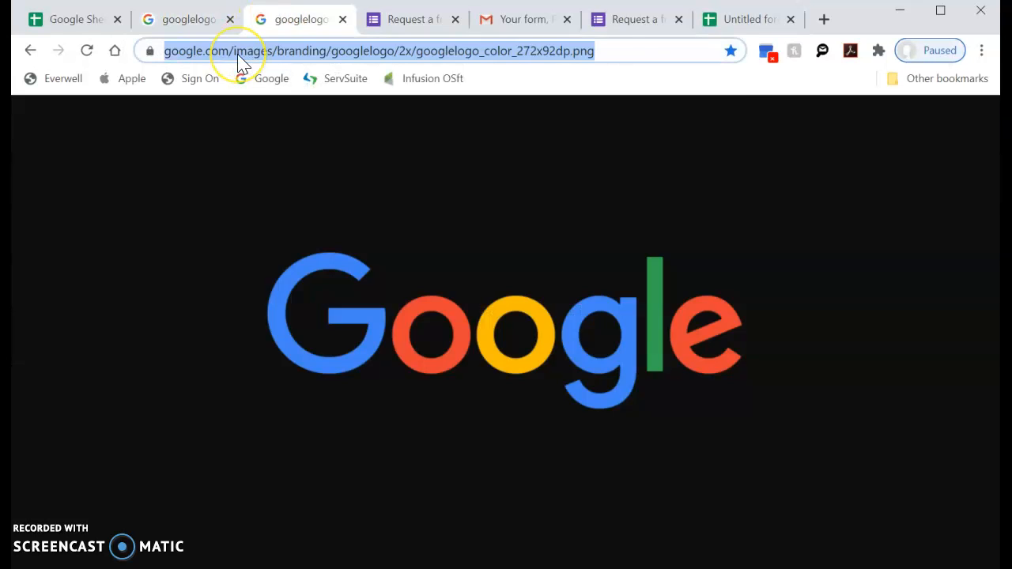
{"action": "type", "text": "fo"}
{"action": "key", "text": "Return"}
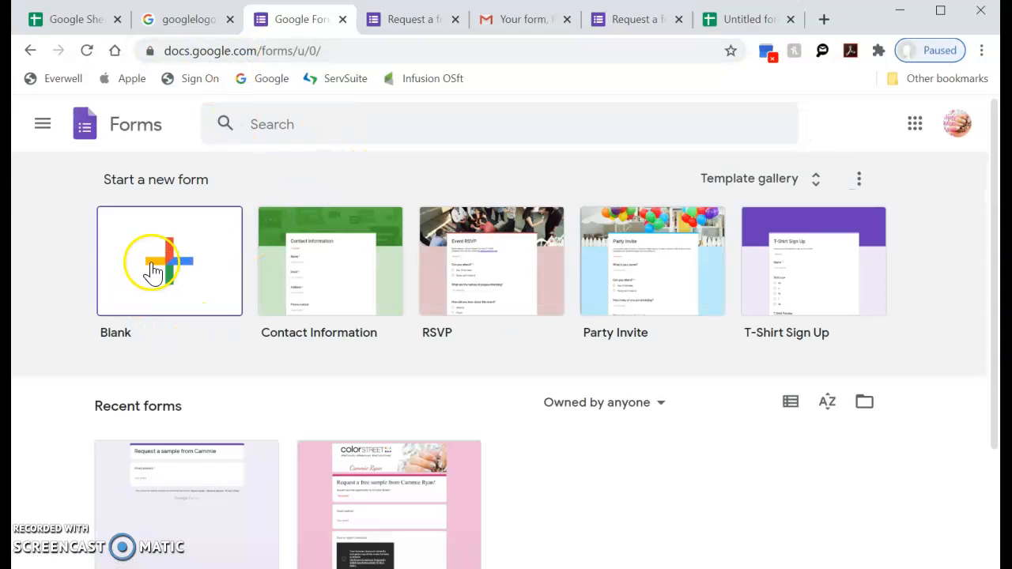
{"action": "left_click", "coordinate": [152, 265]}
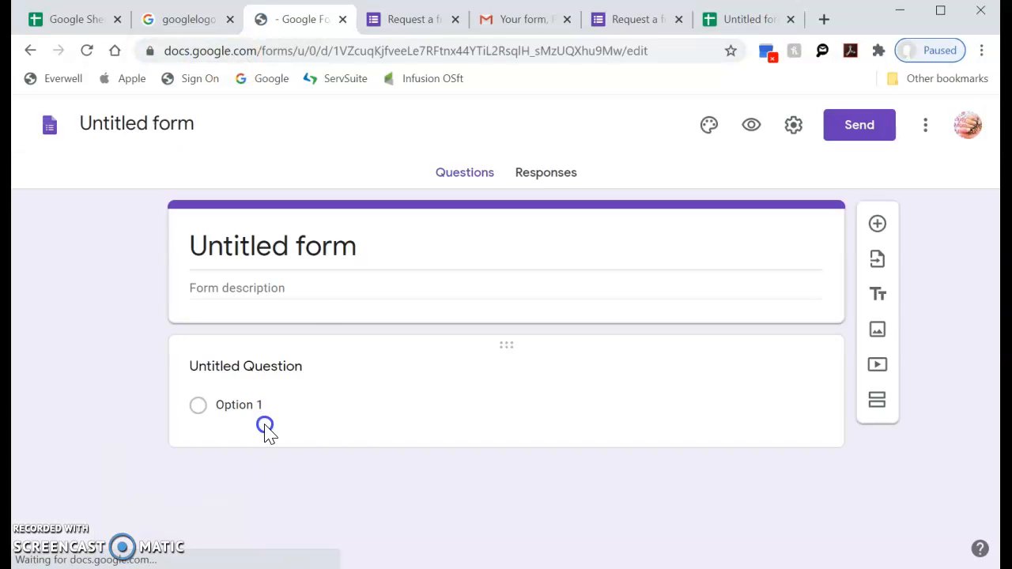
{"action": "left_click", "coordinate": [377, 248]}
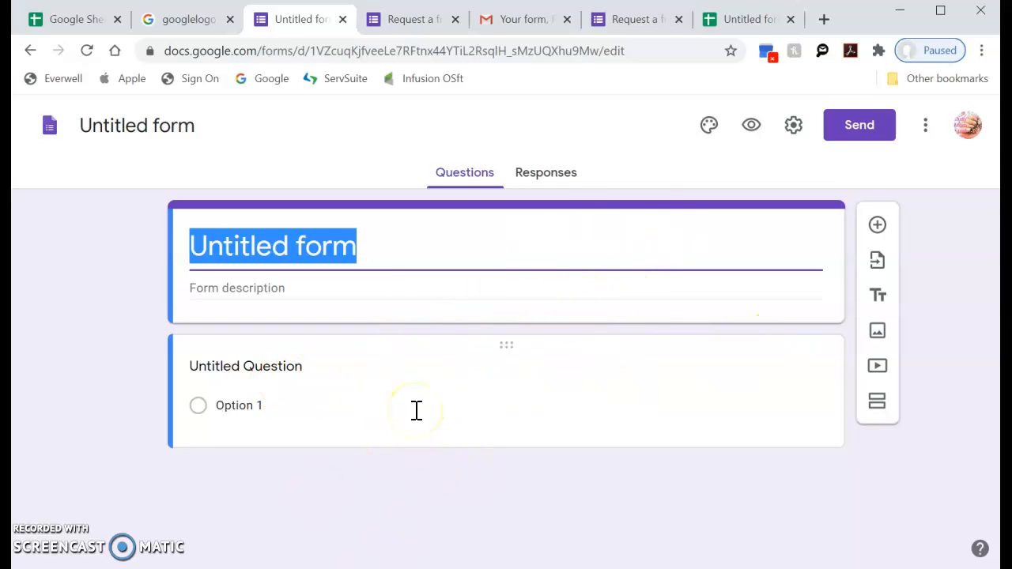
Open the send options for the untitled form and produce a shortened share link.
{"action": "left_click", "coordinate": [888, 141]}
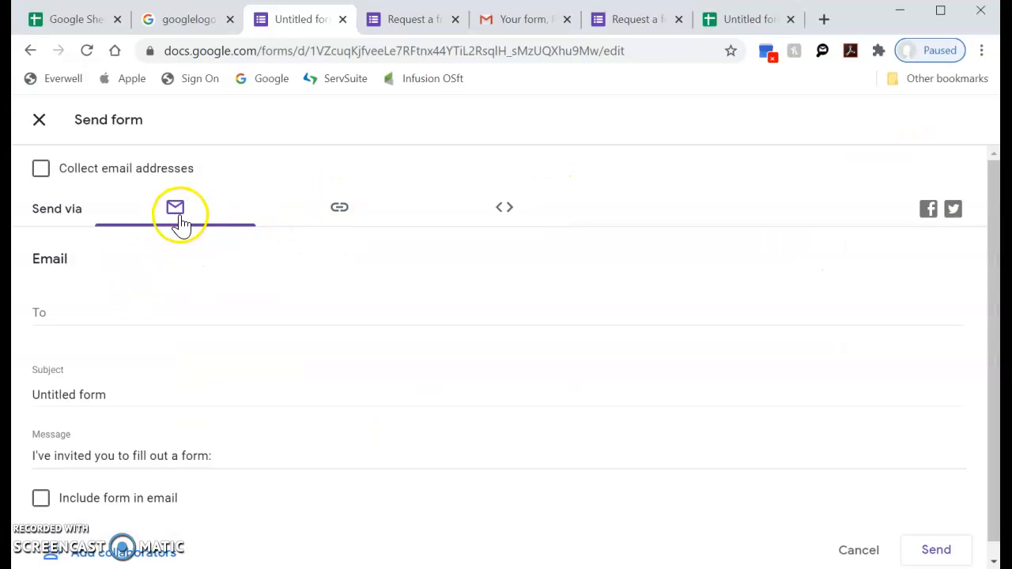
{"action": "left_click", "coordinate": [336, 215]}
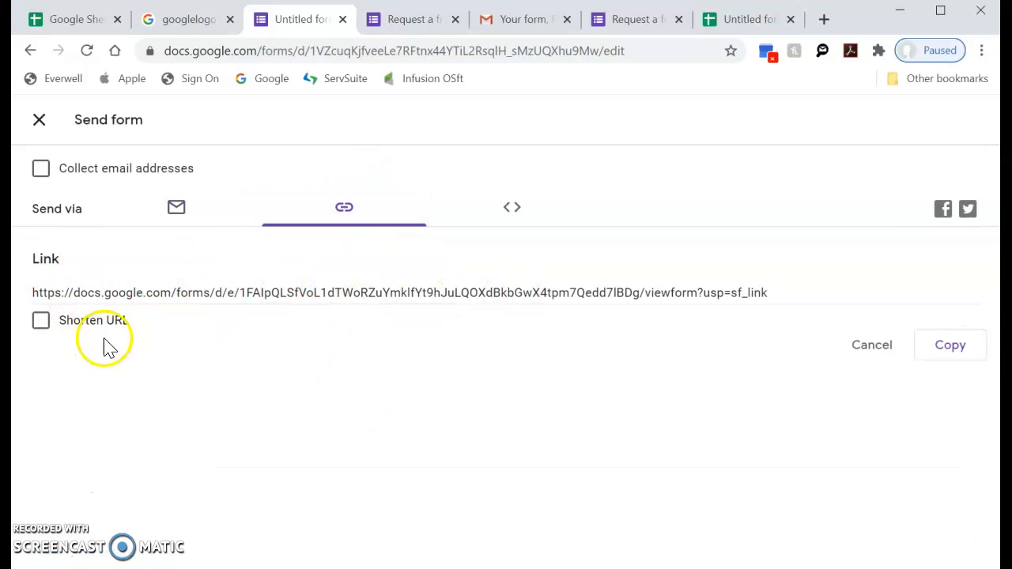
{"action": "left_click", "coordinate": [41, 321]}
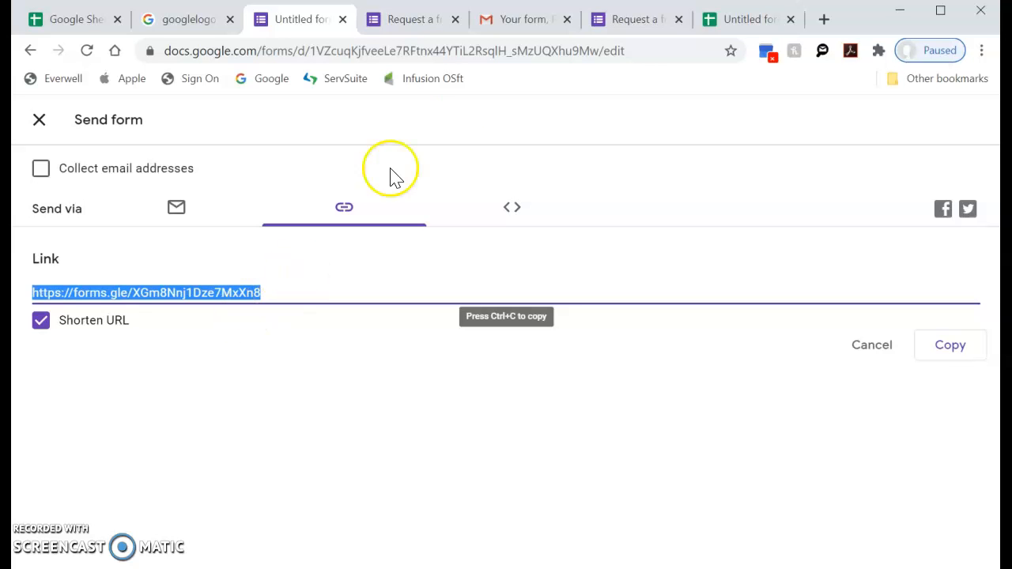
Return to the Gmail tab and review the Google Forms new-response notification again.
{"action": "left_click", "coordinate": [483, 19]}
{"action": "scroll", "coordinate": [364, 292], "scroll_direction": "up", "scroll_amount": 10}
{"action": "scroll", "coordinate": [491, 309], "scroll_direction": "down", "scroll_amount": 6}
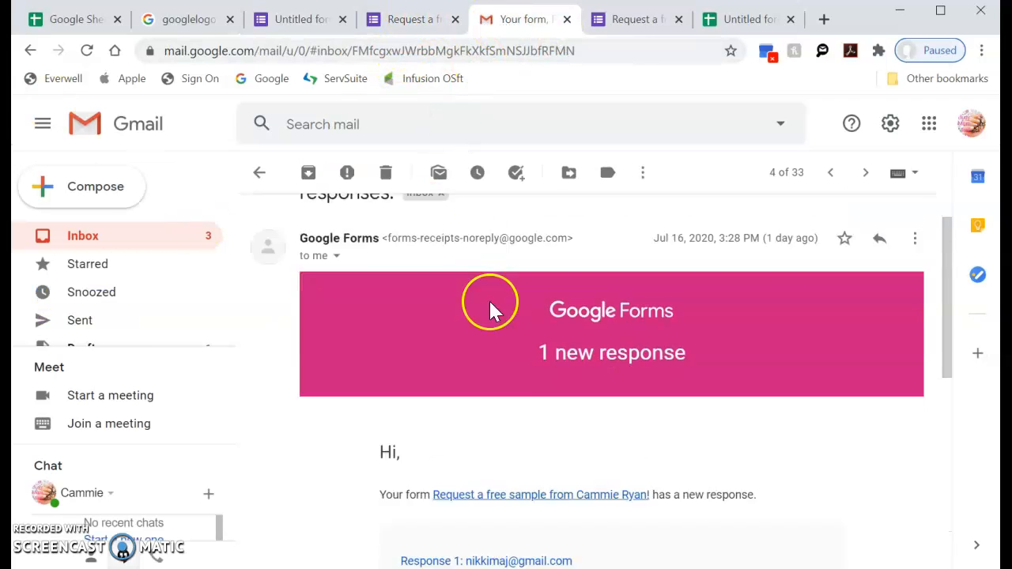
{"action": "scroll", "coordinate": [549, 317], "scroll_direction": "up", "scroll_amount": 4}
{"action": "scroll", "coordinate": [551, 315], "scroll_direction": "down", "scroll_amount": 1}
{"action": "scroll", "coordinate": [552, 315], "scroll_direction": "down", "scroll_amount": 2}
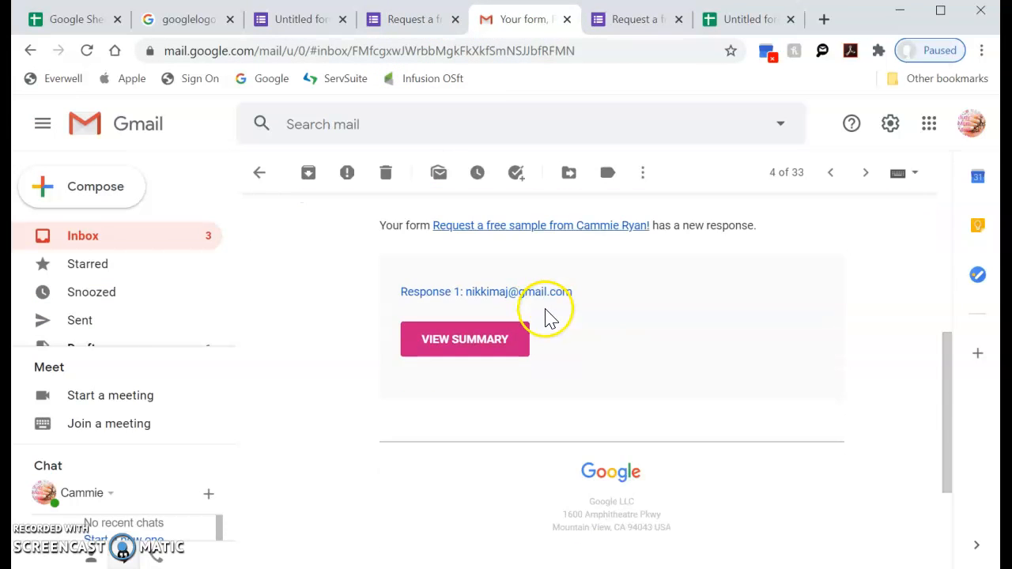
{"action": "scroll", "coordinate": [551, 315], "scroll_direction": "up", "scroll_amount": 5}
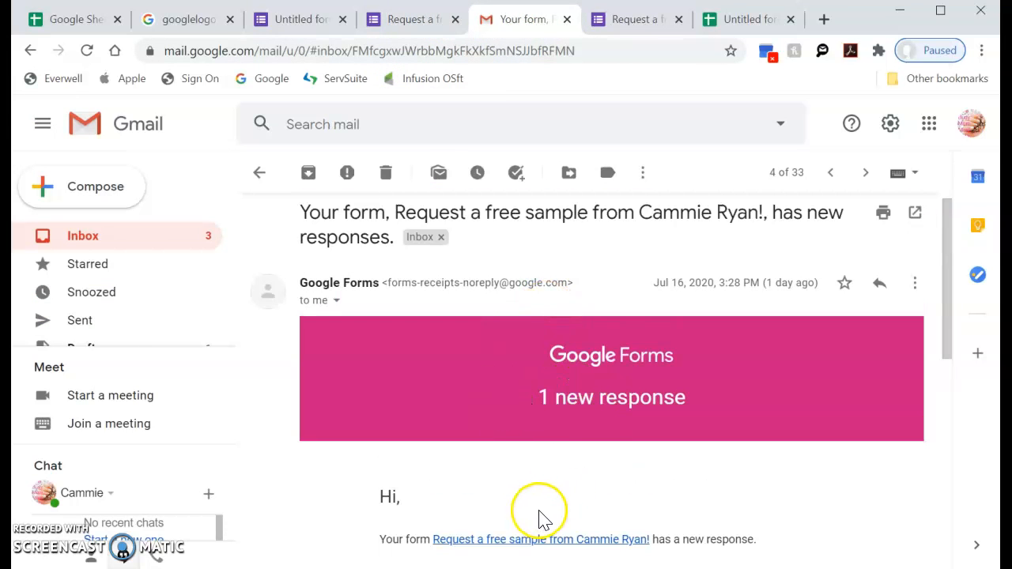